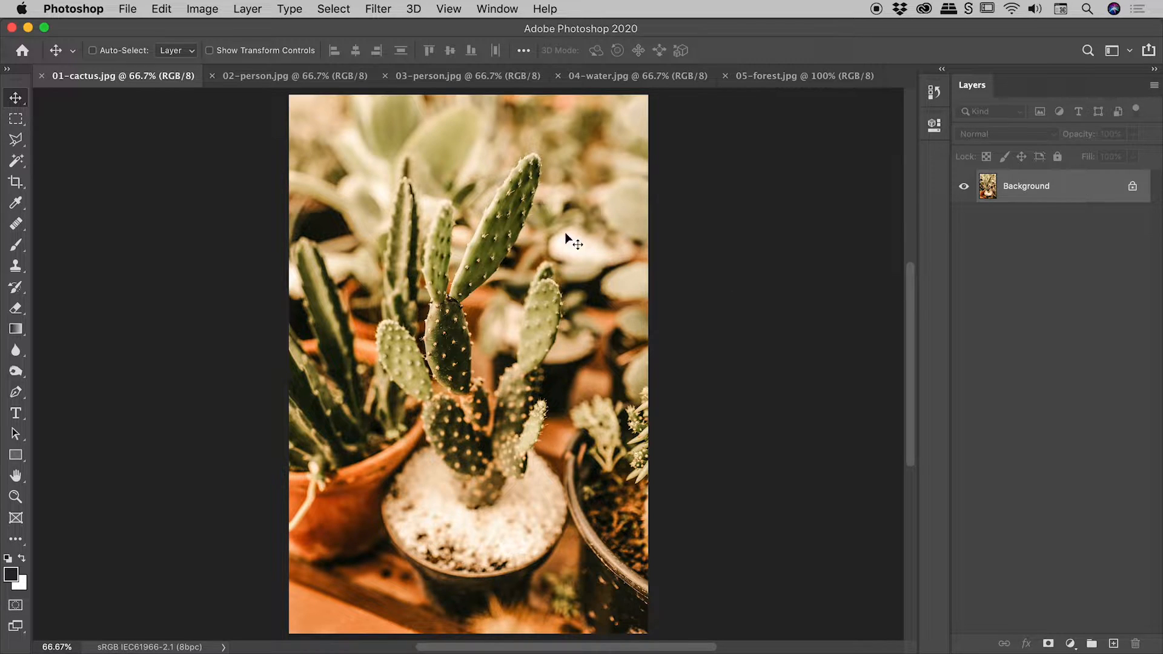
Try the Camera Raw filter on the Background layer with Temperature at +57, and undo it
{"action": "left_click", "coordinate": [378, 9]}
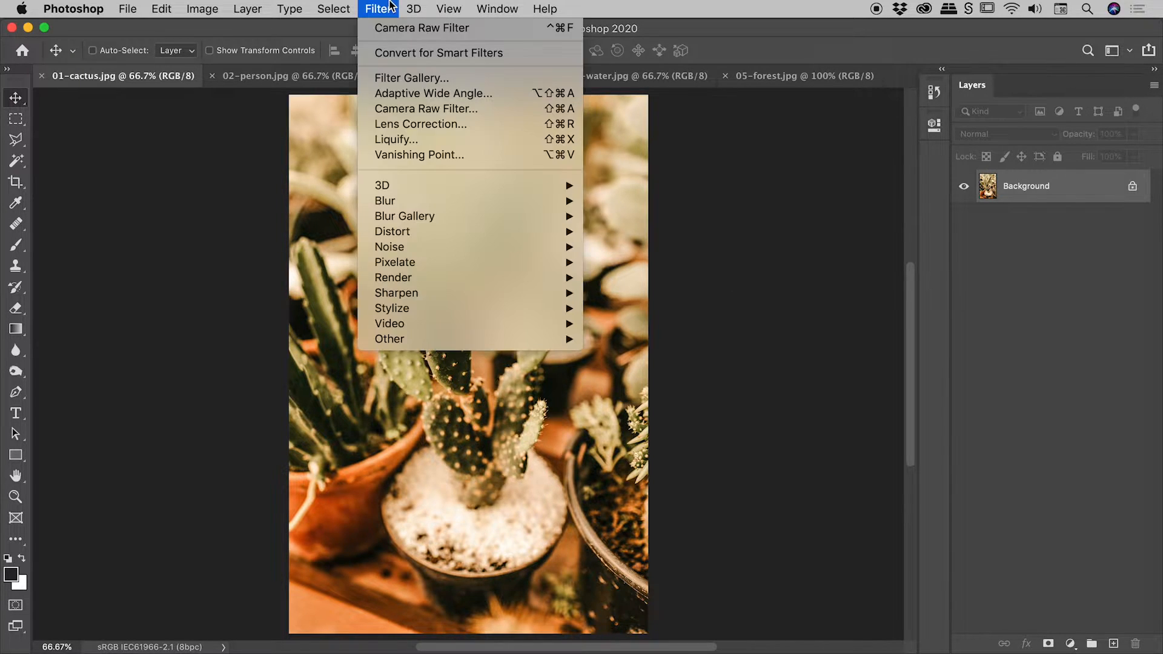
{"action": "left_click", "coordinate": [427, 115]}
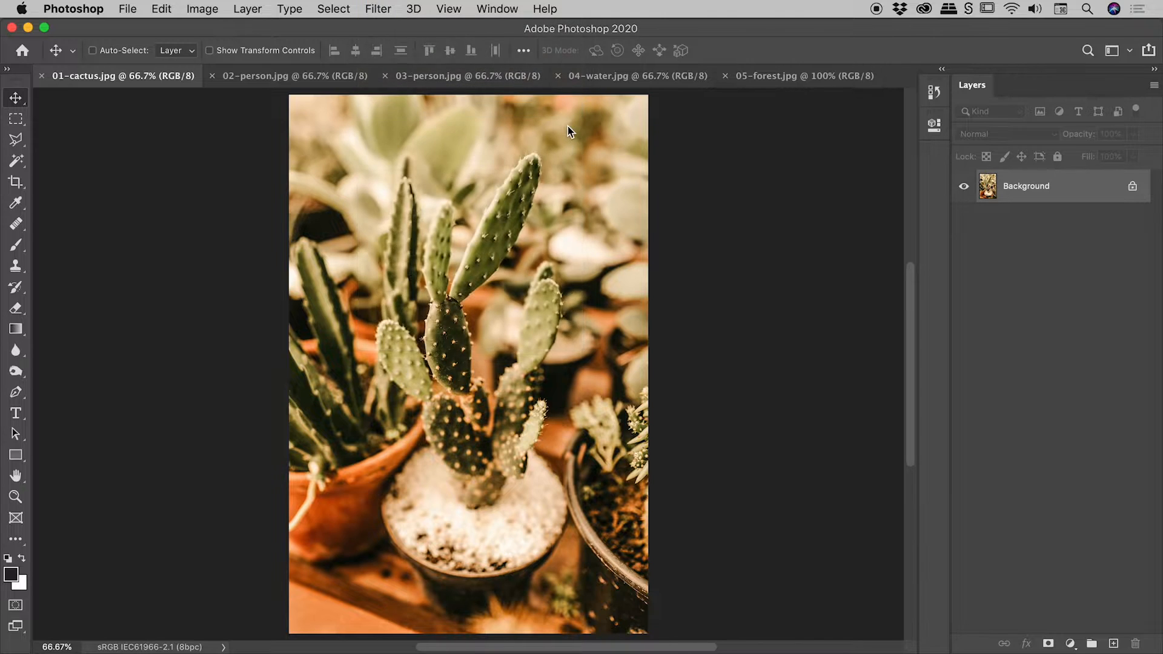
{"action": "left_click_drag", "start_coordinate": [1035, 327], "coordinate": [1091, 326]}
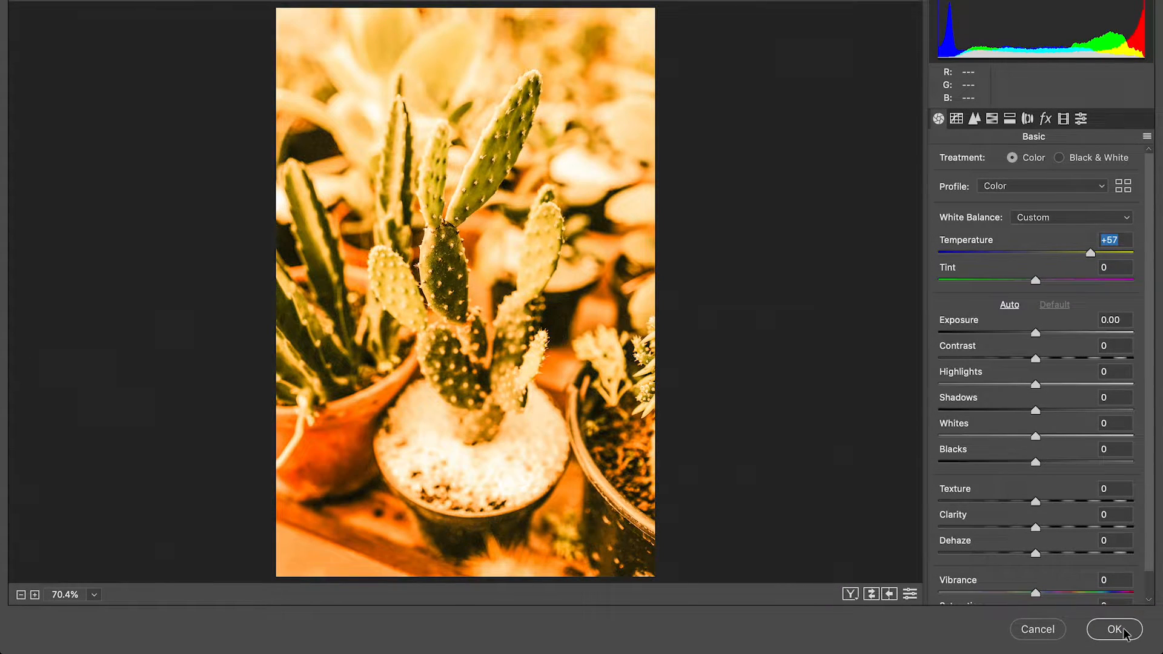
{"action": "left_click", "coordinate": [1112, 629]}
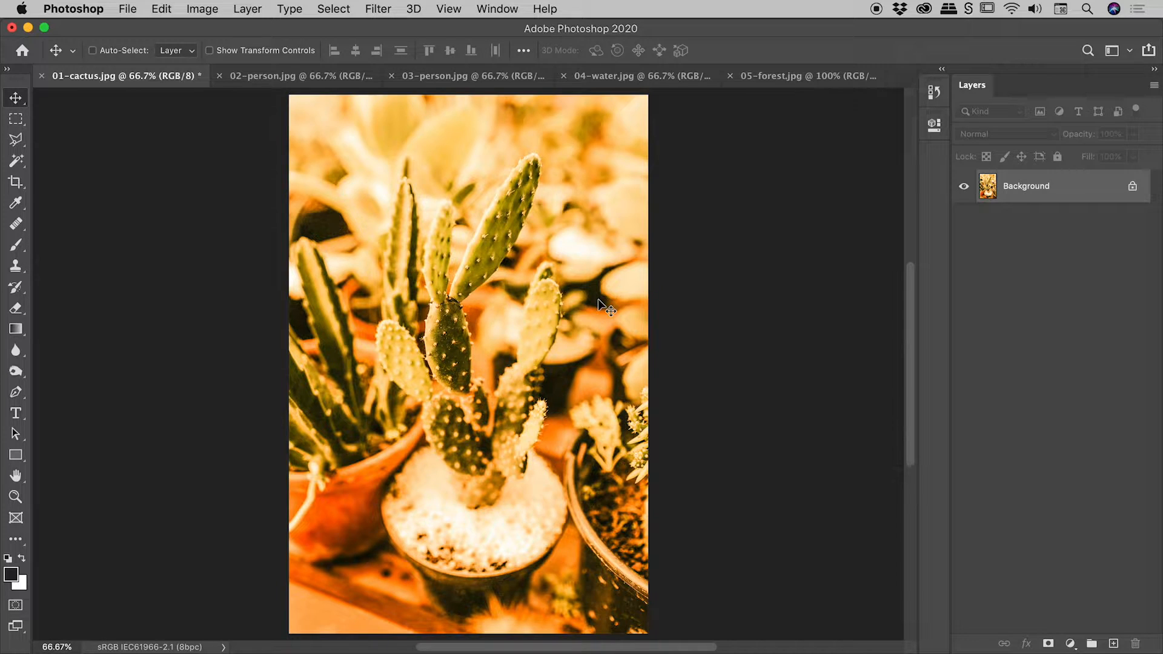
{"action": "key", "text": "super+z"}
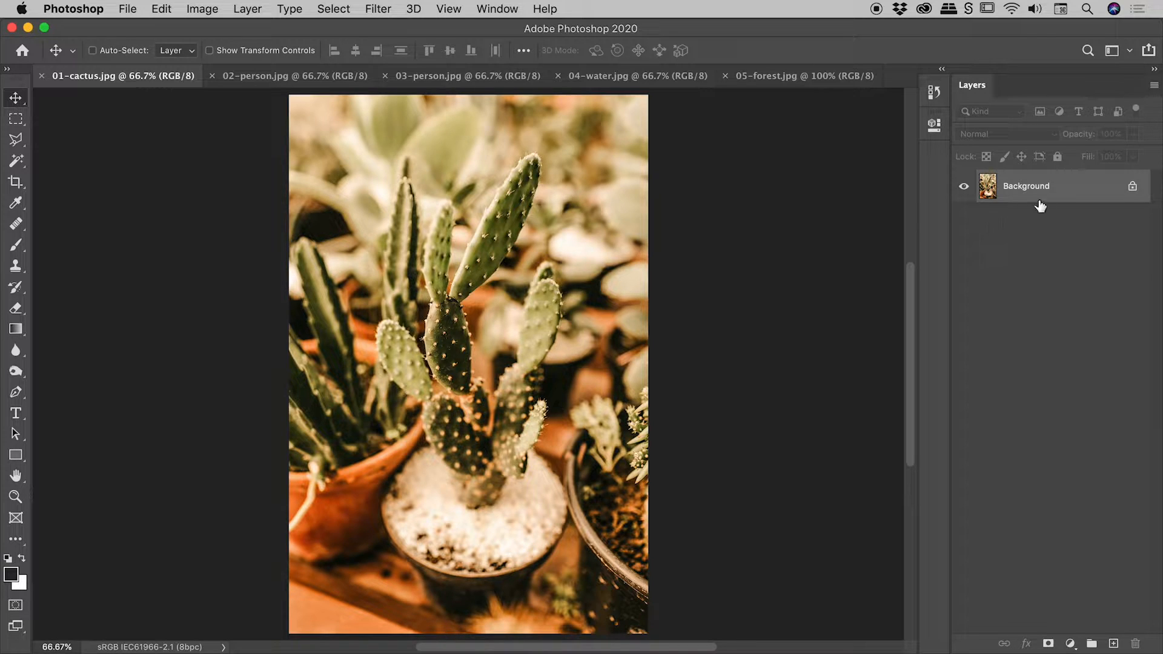
Convert the cactus photo's Background layer to a Smart Object
{"action": "right_click", "coordinate": [1062, 189]}
{"action": "left_click", "coordinate": [1009, 297]}
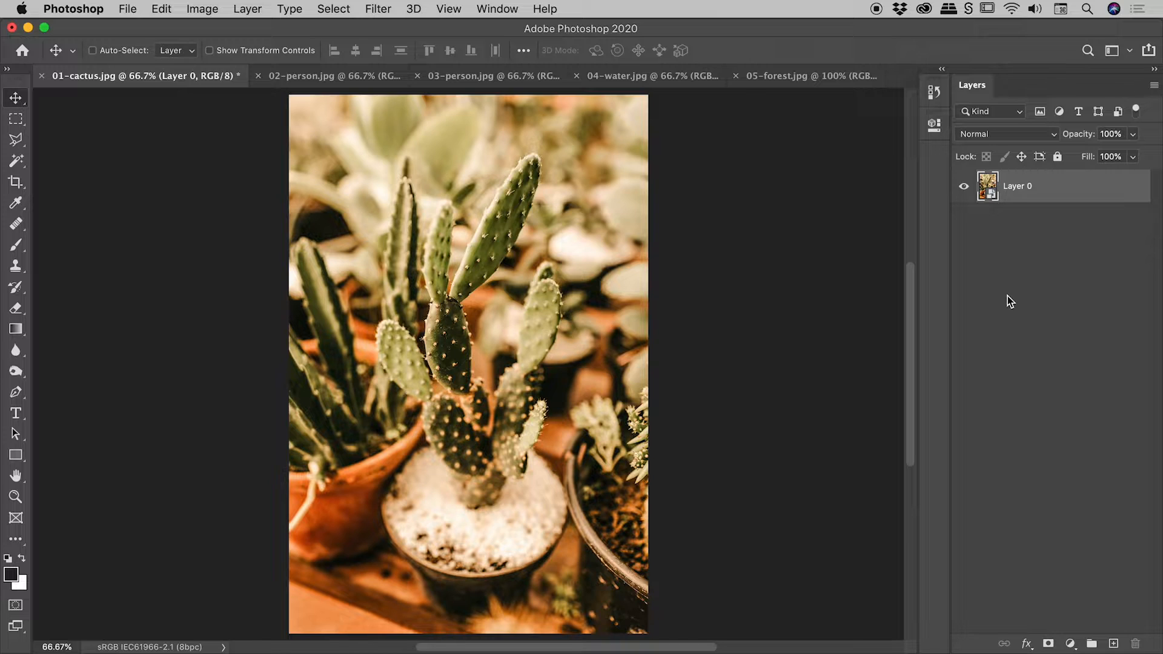
Apply the Camera Raw filter to Layer 0 with Temperature +58, and compare the image with the filter hidden and shown
{"action": "left_click", "coordinate": [380, 10]}
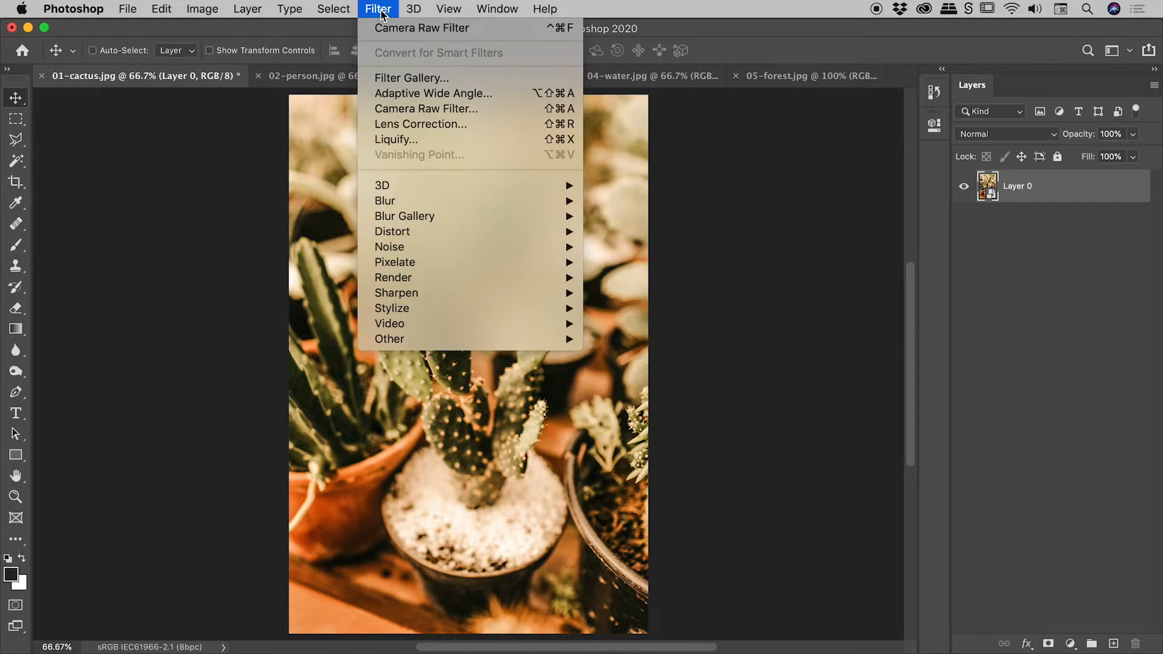
{"action": "left_click", "coordinate": [411, 106]}
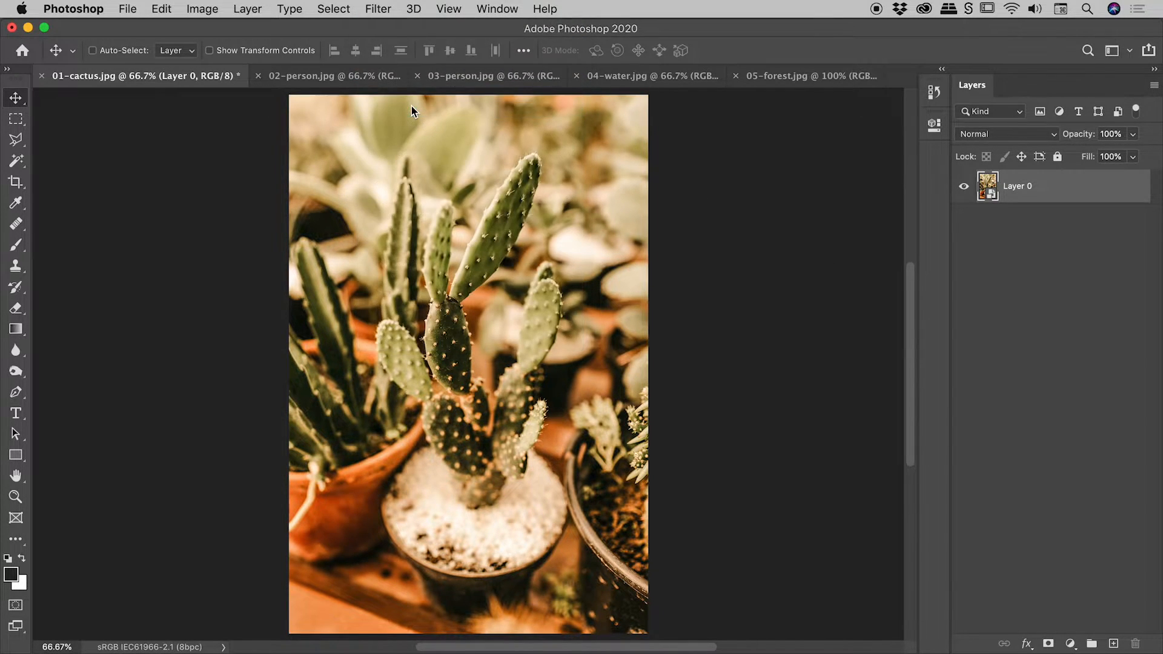
{"action": "left_click", "coordinate": [1093, 317]}
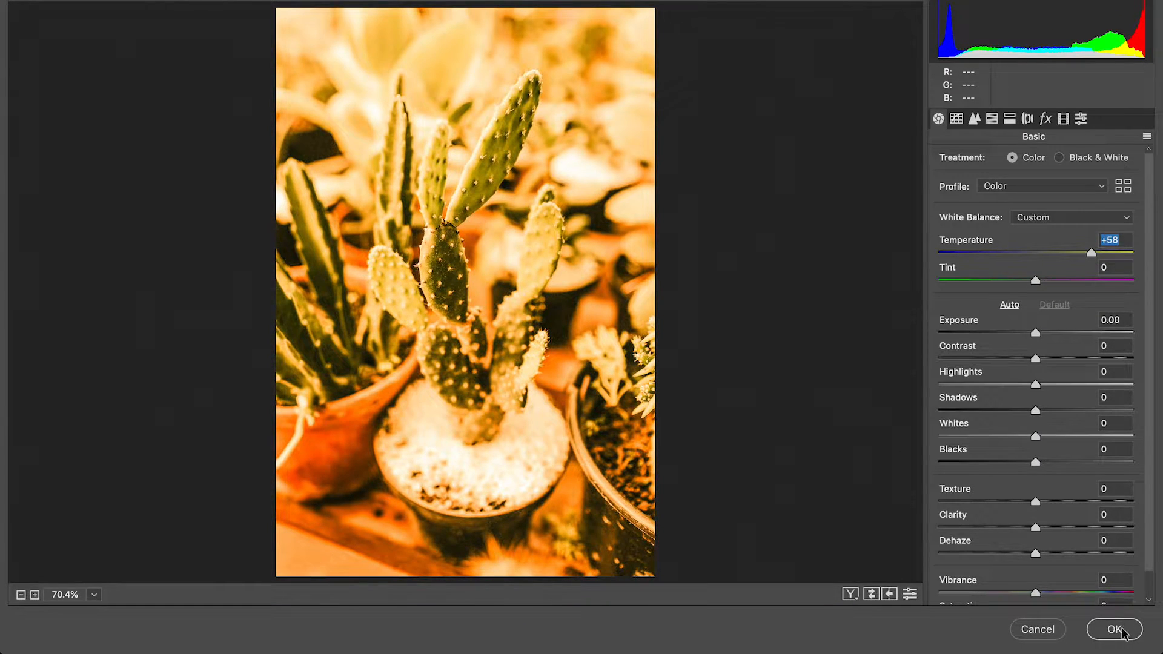
{"action": "left_click", "coordinate": [1111, 628]}
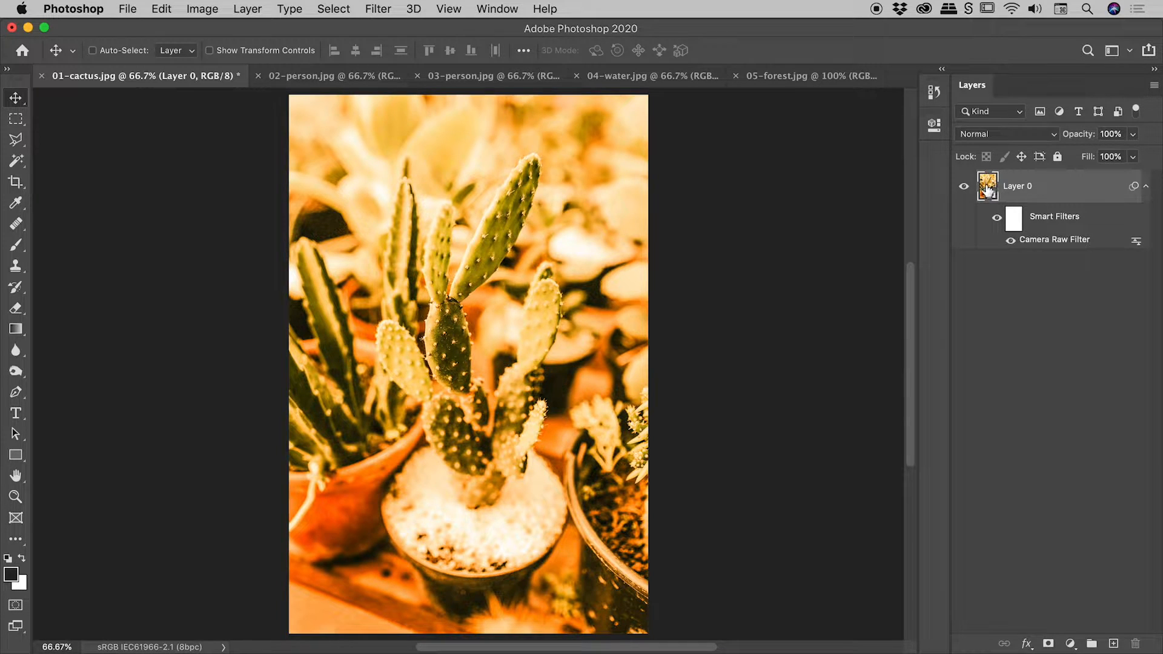
{"action": "left_click", "coordinate": [1011, 240]}
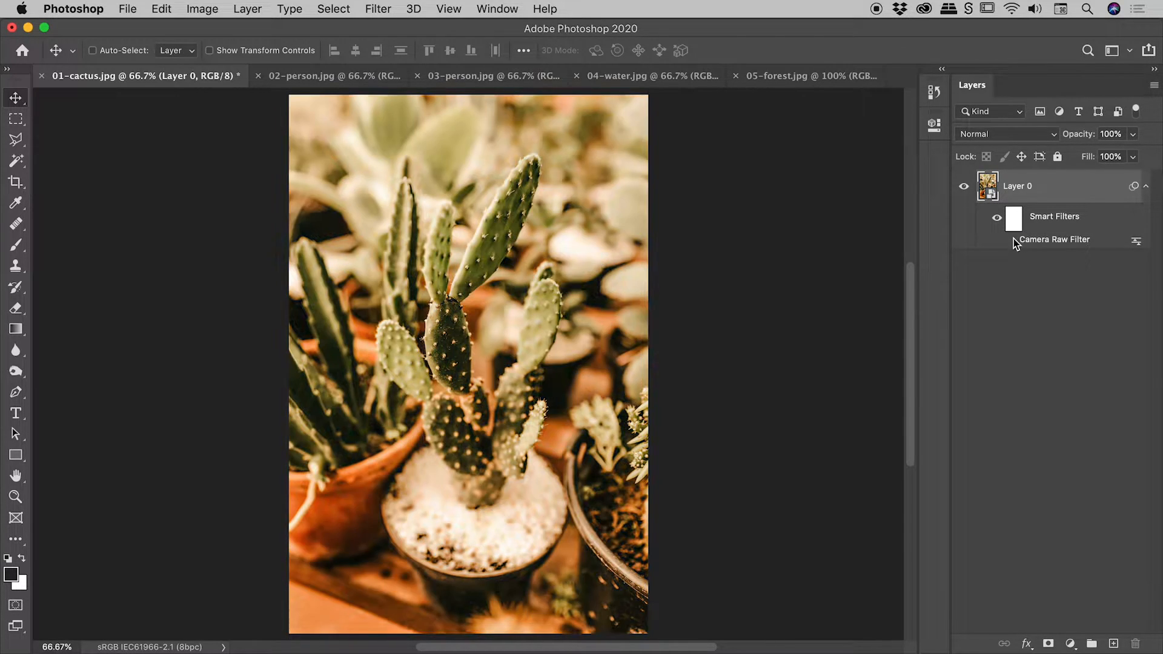
{"action": "left_click", "coordinate": [1013, 241]}
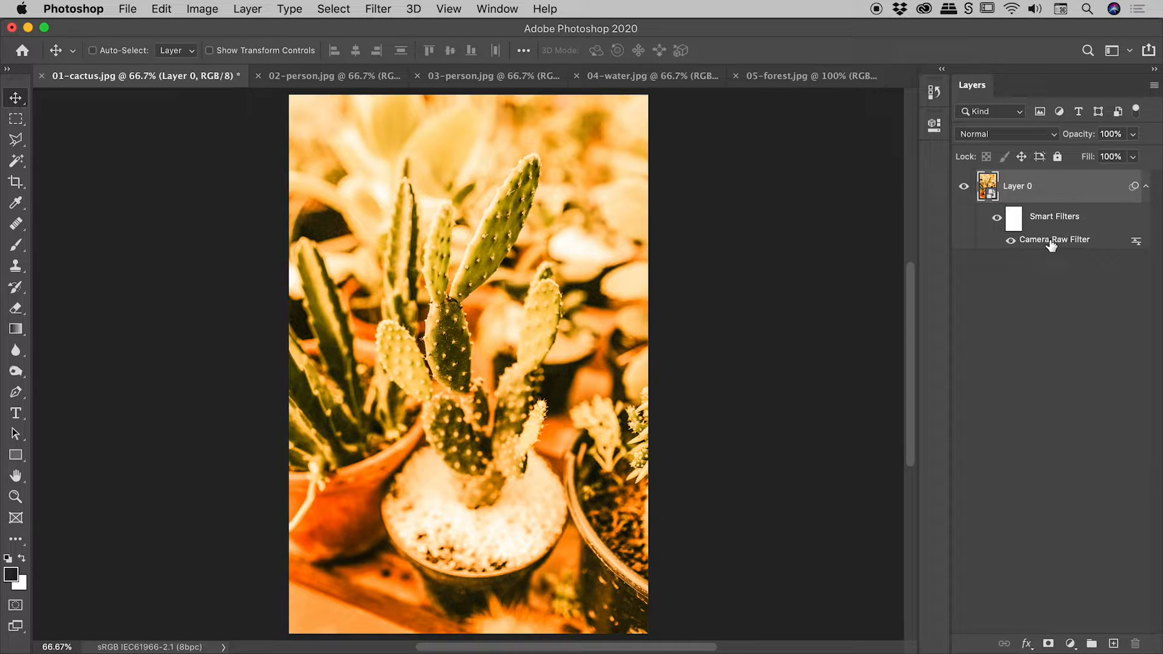
Reopen the Camera Raw smart filter on Layer 0 and set Tint to +58
{"action": "double_click", "coordinate": [1052, 241]}
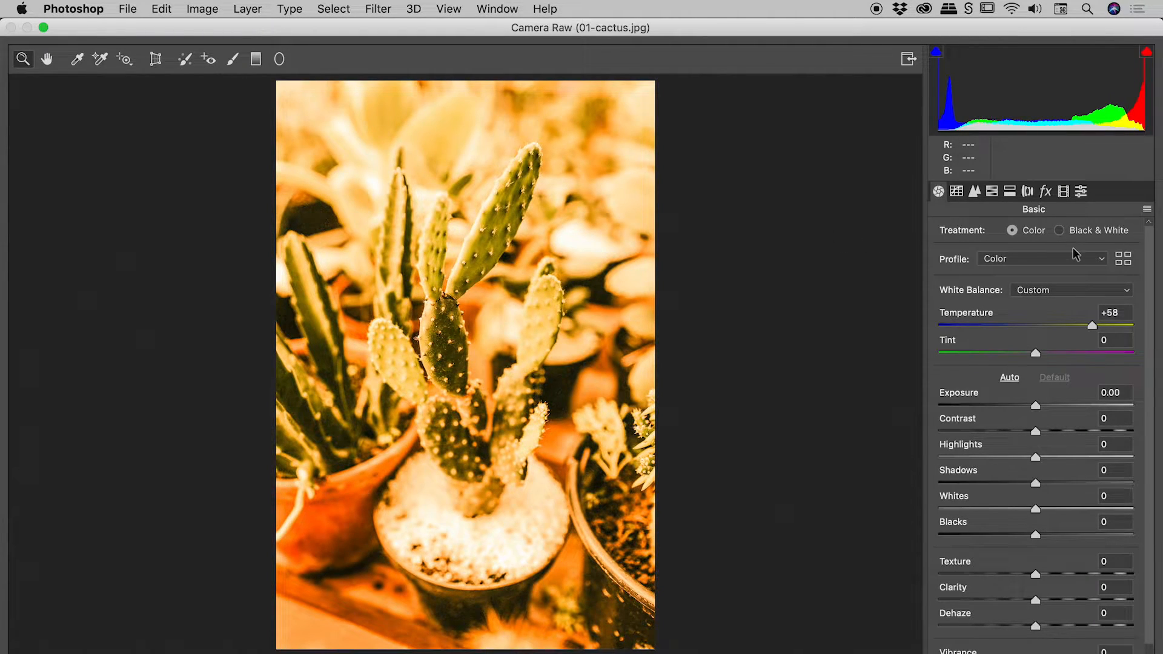
{"action": "left_click", "coordinate": [1075, 354]}
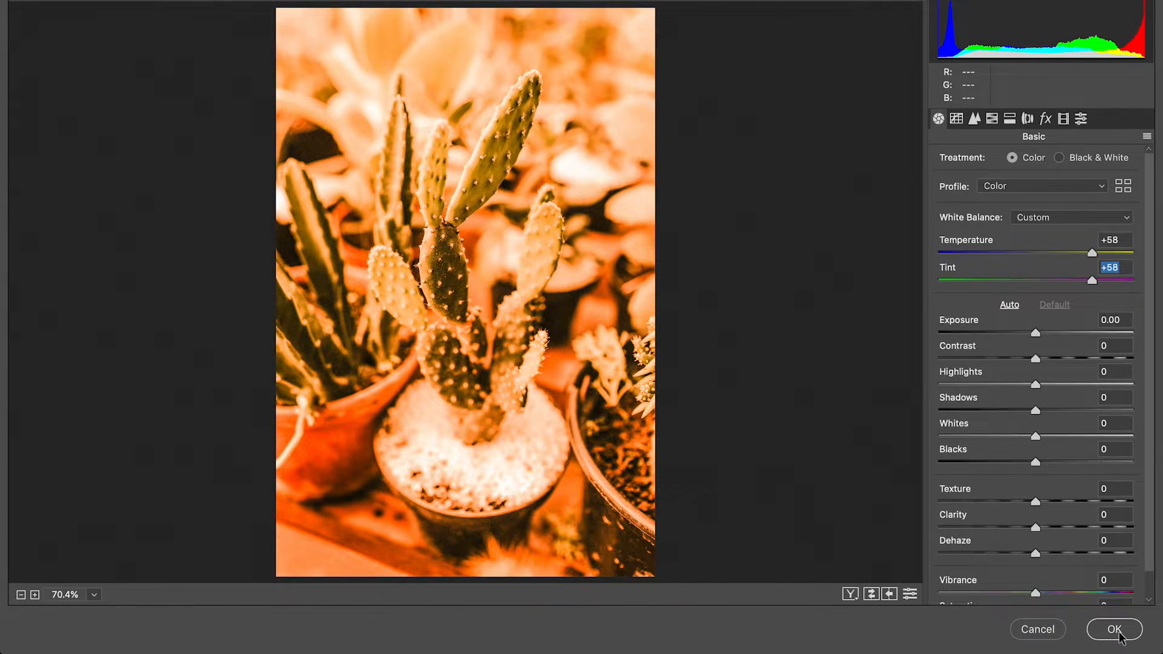
{"action": "left_click", "coordinate": [1119, 643]}
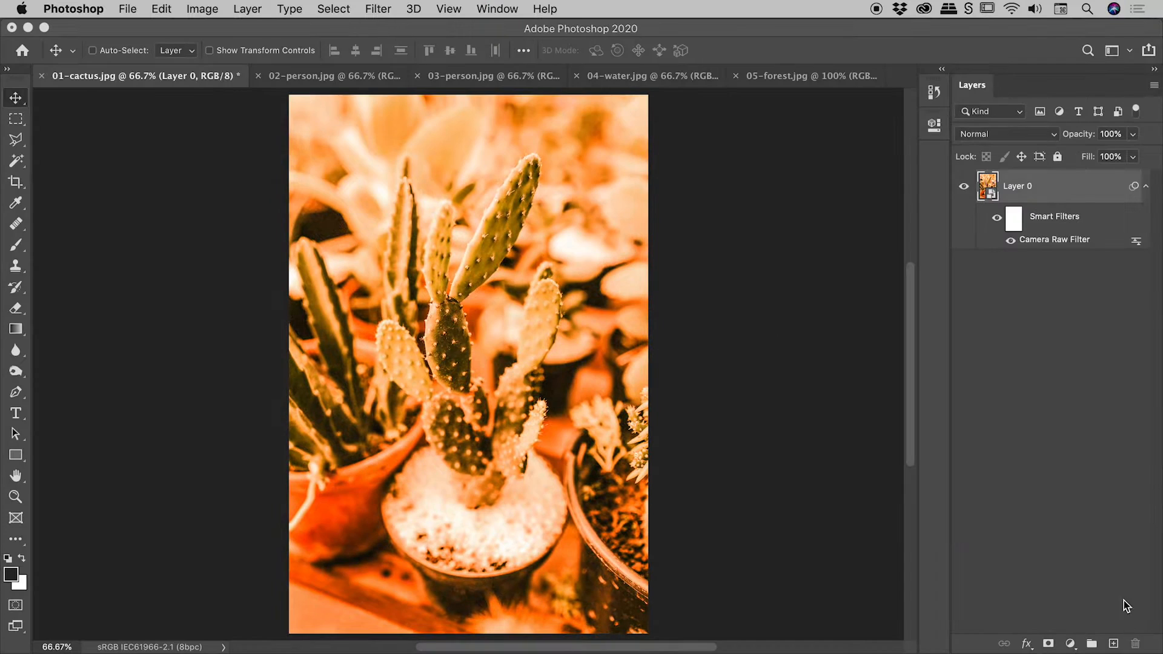
Hide and show the Camera Raw smart filter, and delete it from Layer 0
{"action": "left_click", "coordinate": [1011, 241]}
{"action": "left_click", "coordinate": [1010, 241]}
{"action": "left_click_drag", "start_coordinate": [1137, 617], "coordinate": [1135, 644]}
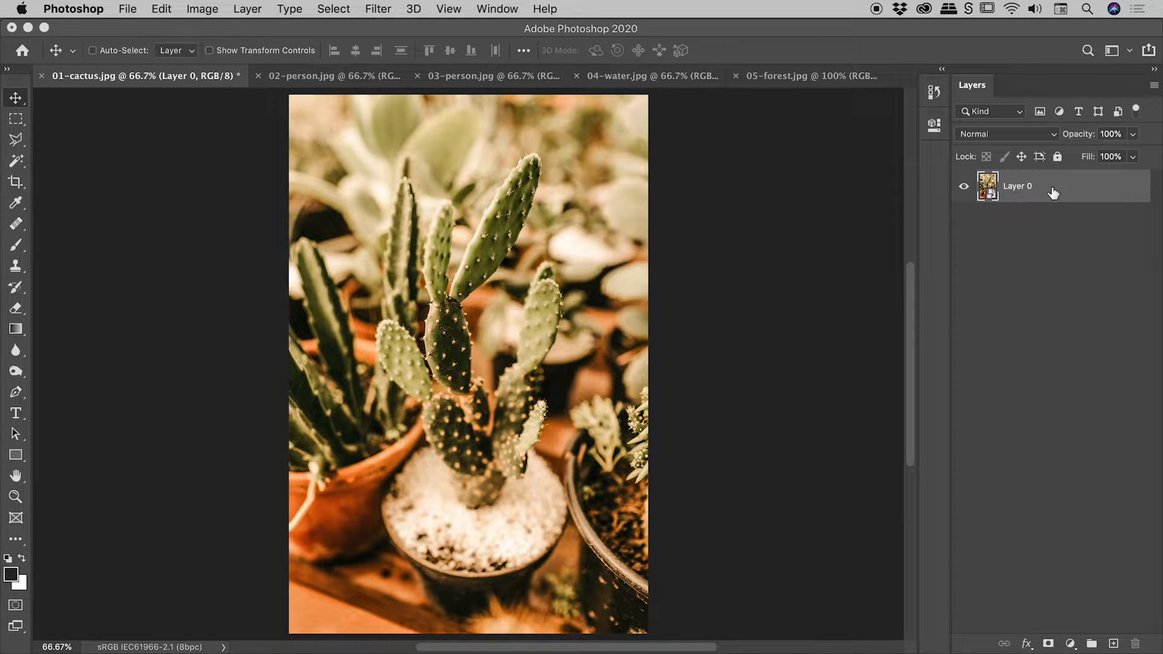
Open the Camera Raw filter for Layer 0 and set White Balance to Auto
{"action": "left_click", "coordinate": [387, 9]}
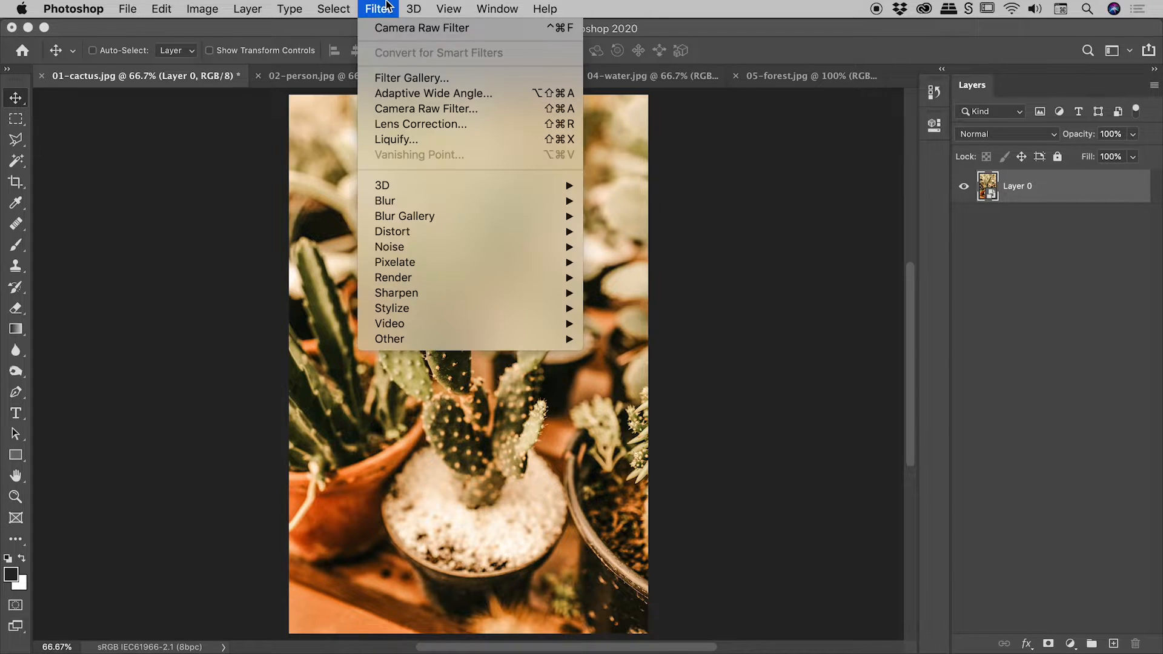
{"action": "left_click", "coordinate": [428, 109]}
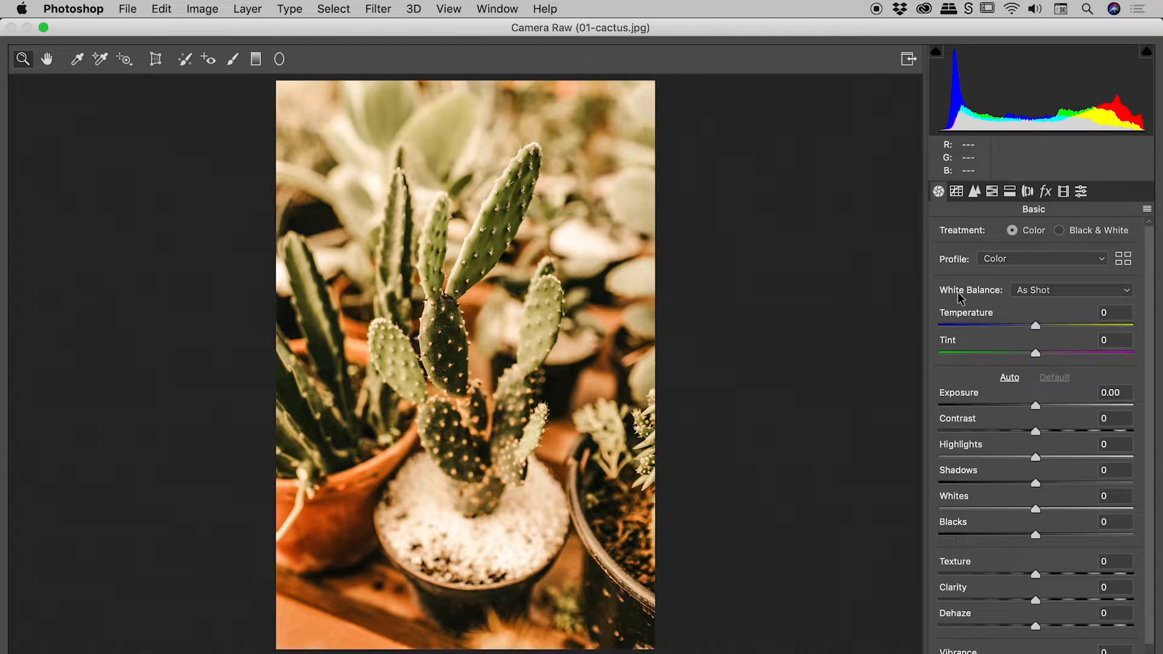
{"action": "left_click", "coordinate": [1066, 291]}
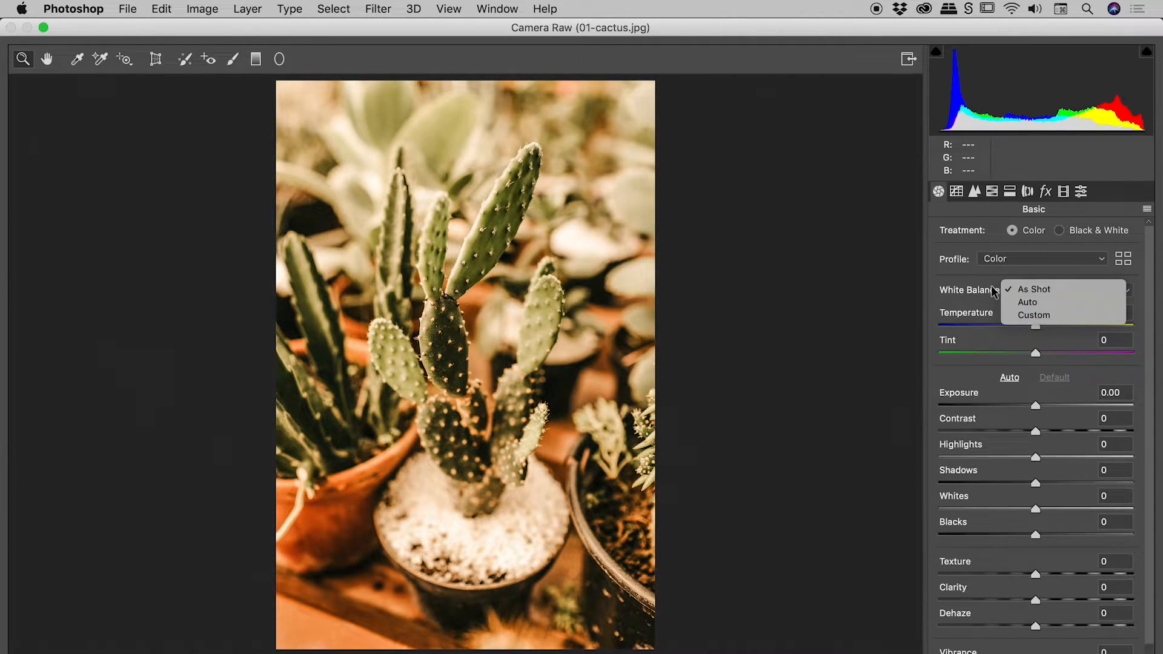
{"action": "left_click", "coordinate": [1047, 301]}
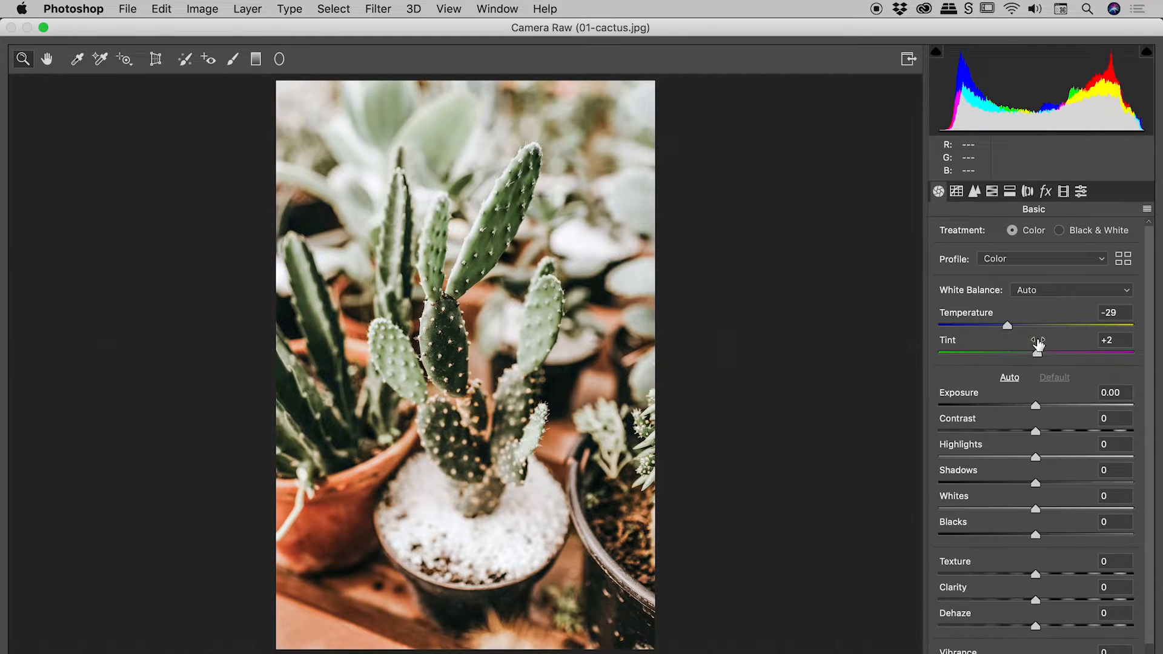
Try a custom white balance with Temperature -7 and Tint +76, and return White Balance to Auto
{"action": "left_click_drag", "start_coordinate": [1008, 325], "coordinate": [1109, 355]}
{"action": "left_click", "coordinate": [1047, 291]}
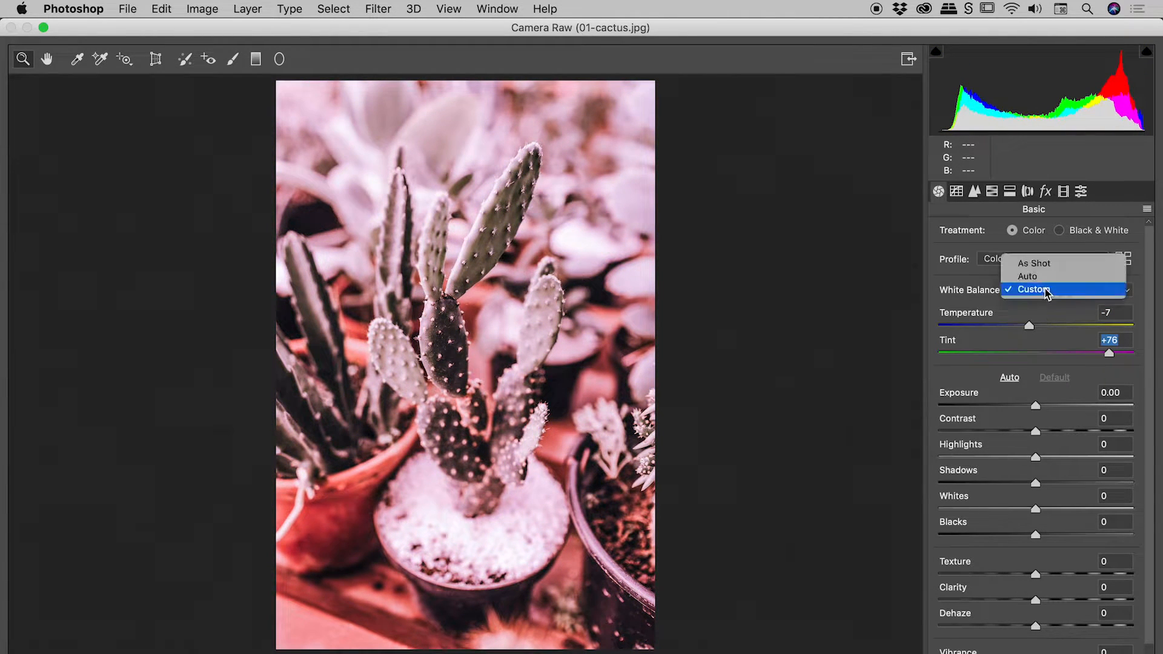
{"action": "left_click", "coordinate": [1042, 279]}
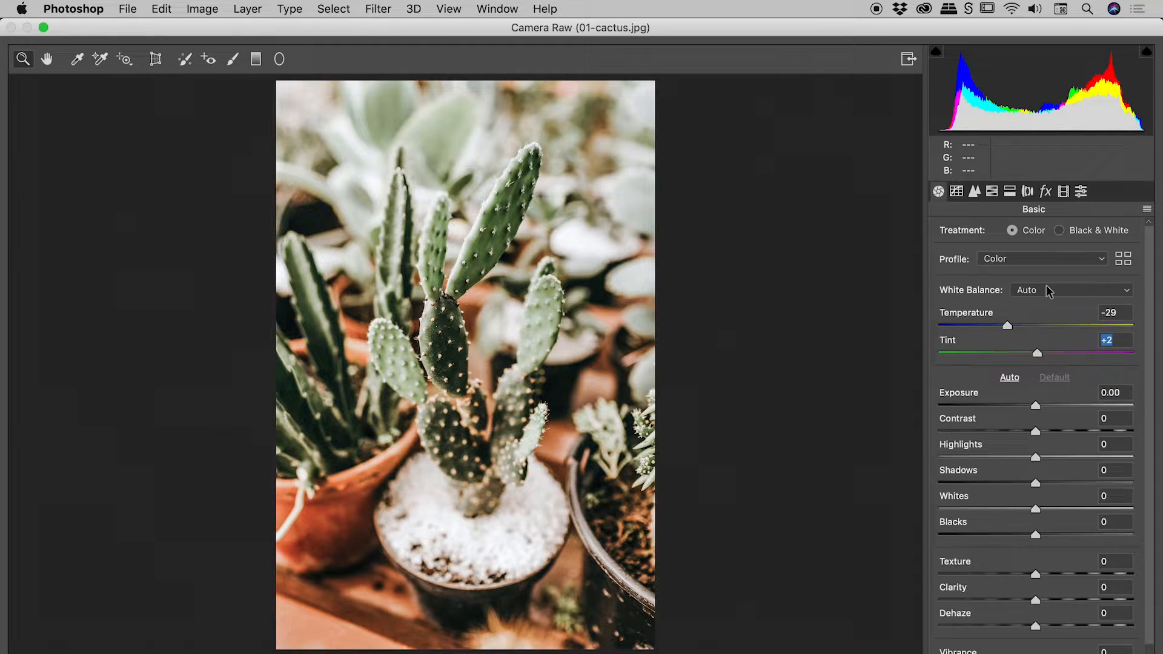
Reset White Balance to As Shot and sample the white gravel in the cactus pot with the White Balance Tool
{"action": "left_click", "coordinate": [78, 60]}
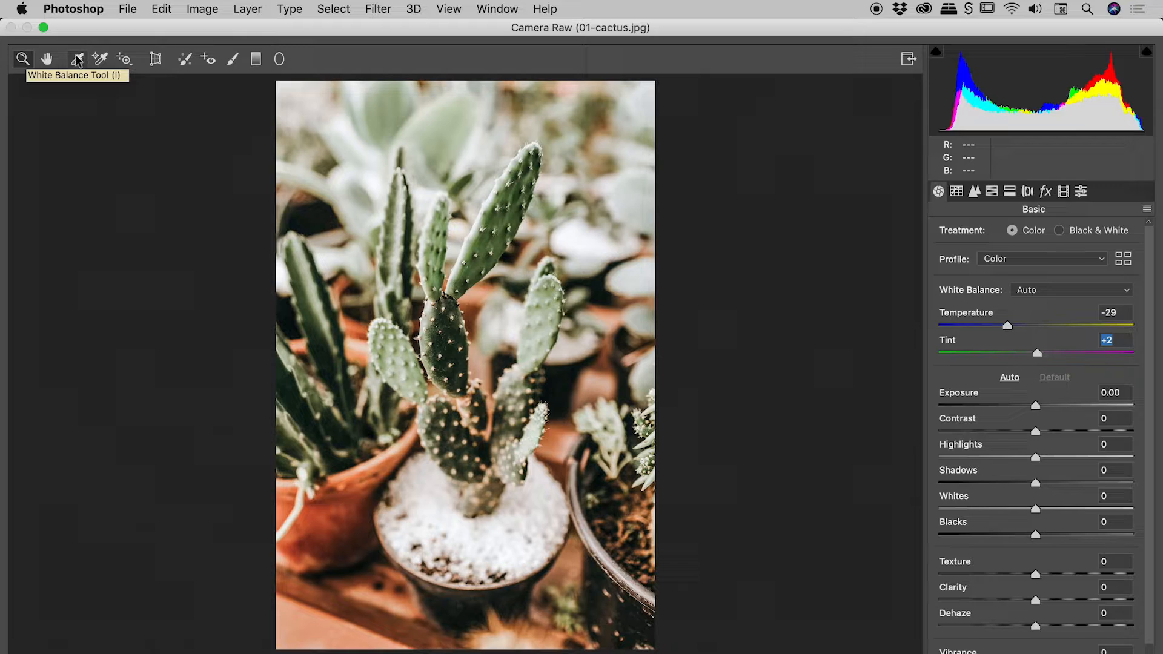
{"action": "left_click", "coordinate": [80, 62]}
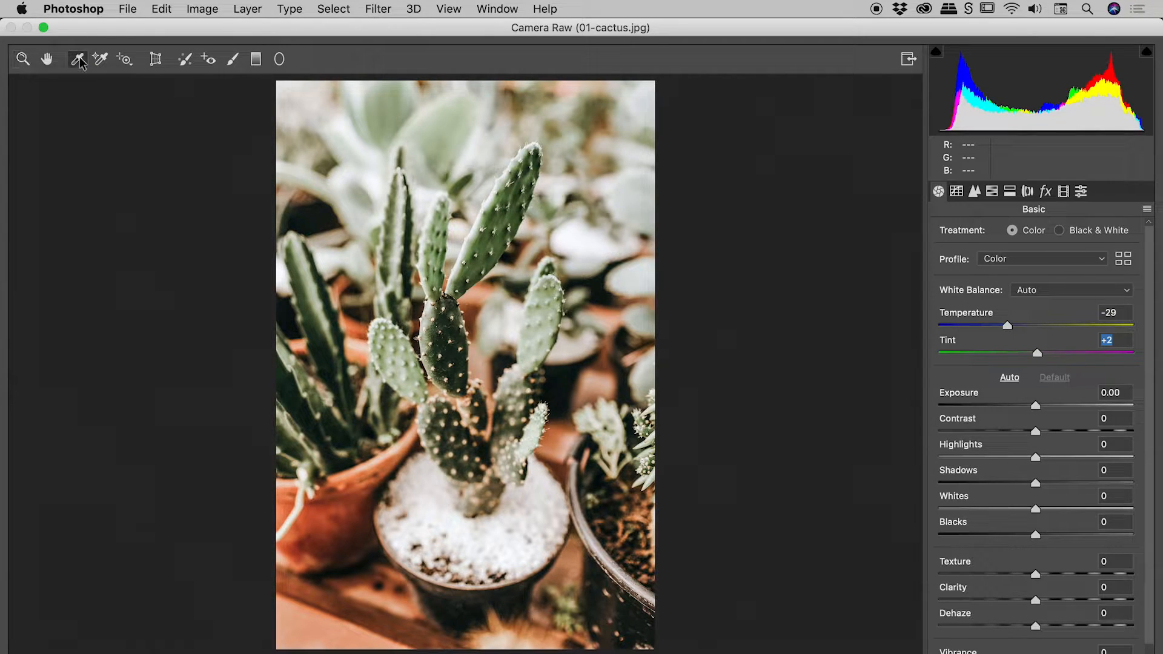
{"action": "left_click", "coordinate": [1089, 291]}
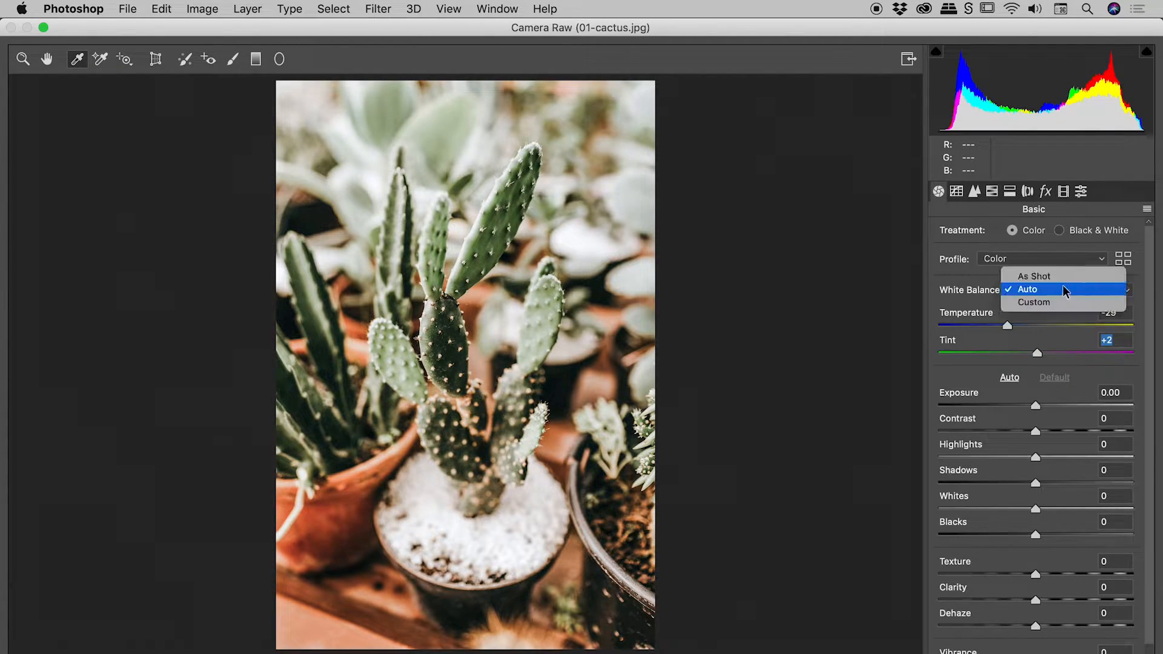
{"action": "left_click", "coordinate": [1038, 276]}
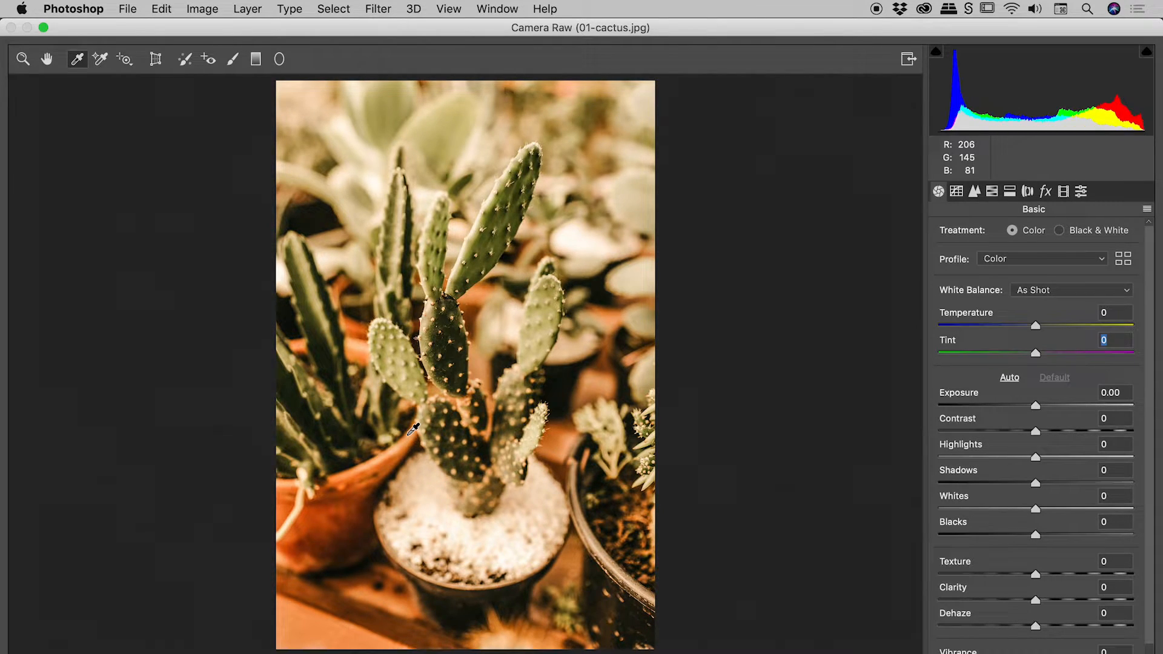
{"action": "left_click", "coordinate": [436, 497]}
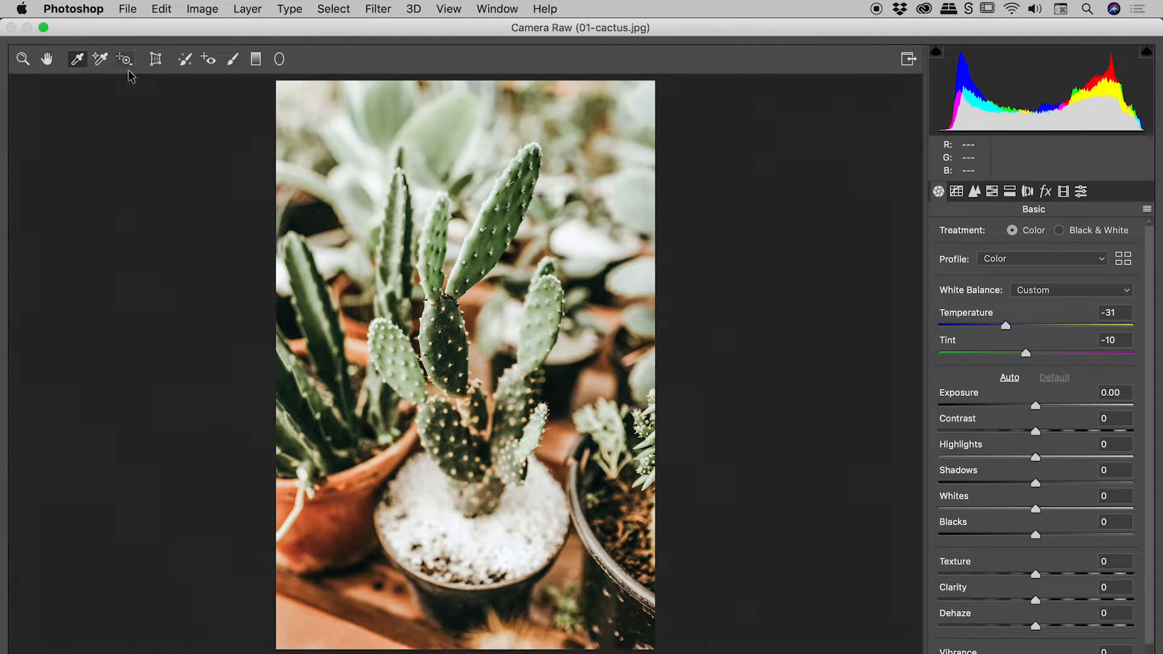
{"action": "left_click", "coordinate": [1035, 292]}
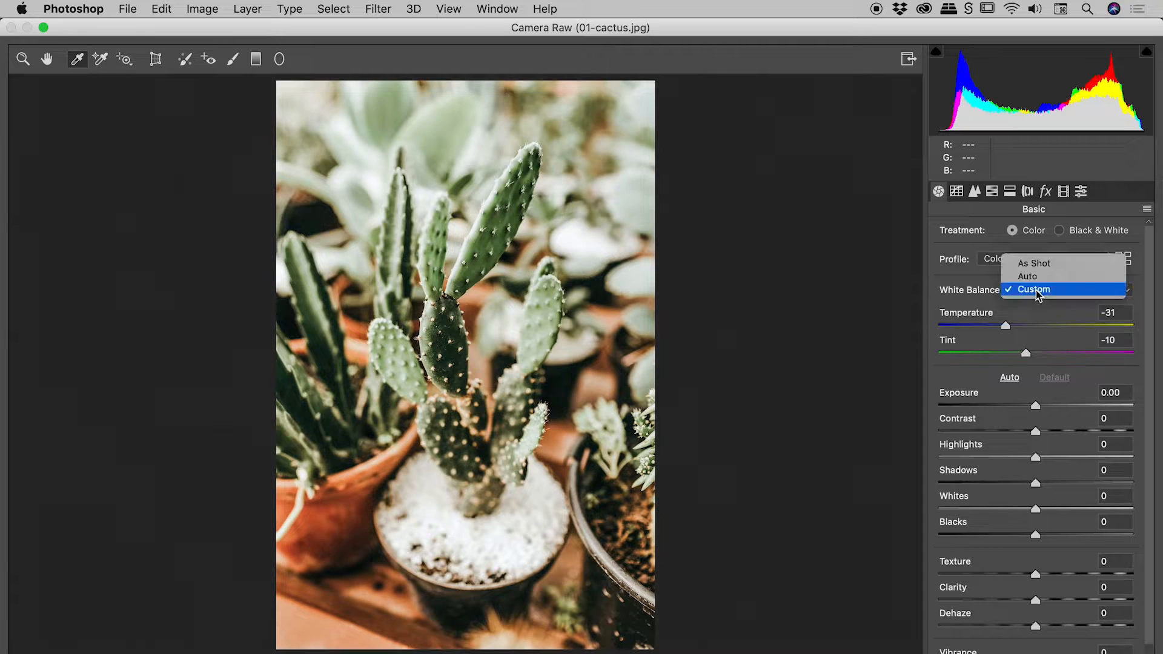
{"action": "left_click", "coordinate": [987, 294]}
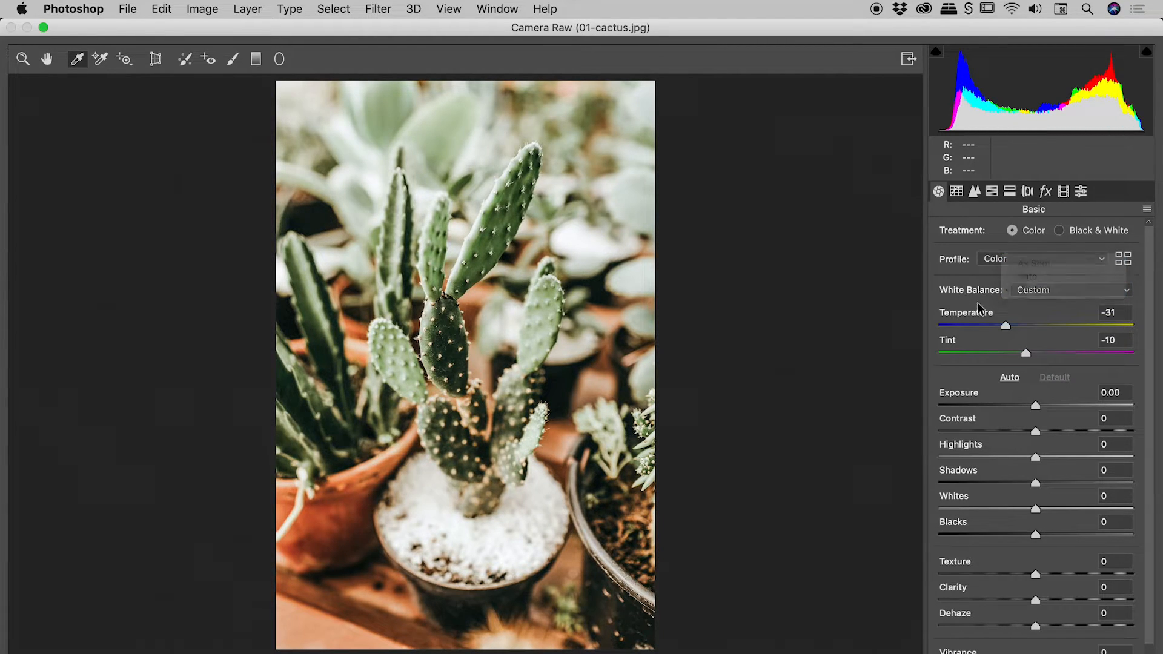
{"action": "left_click", "coordinate": [1037, 290]}
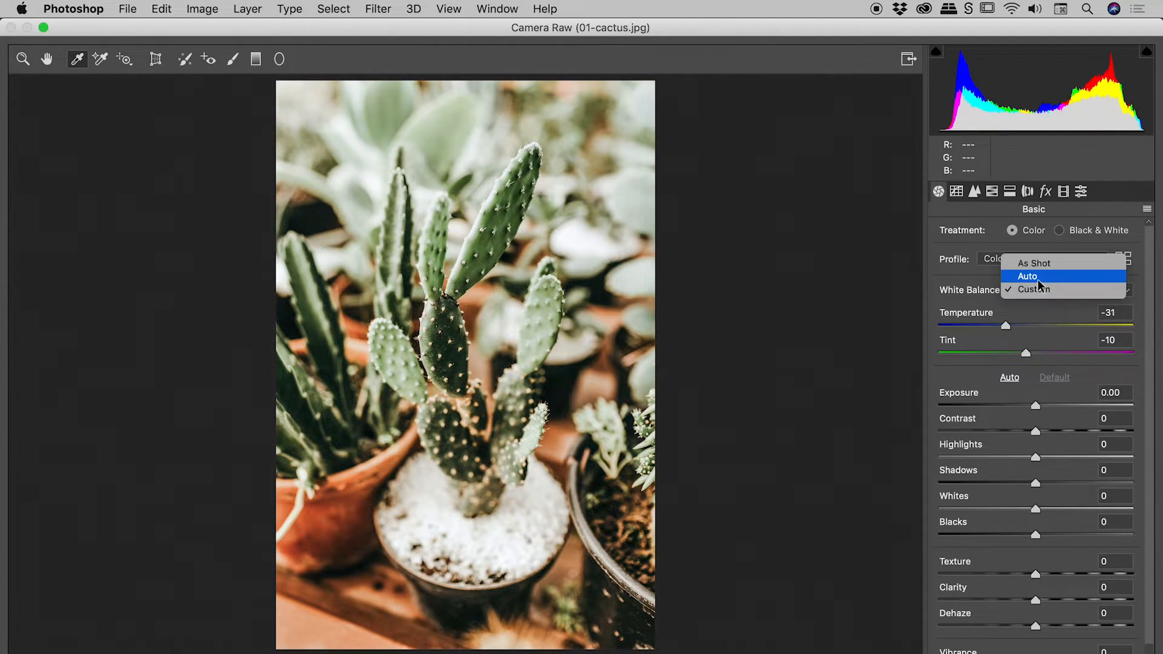
{"action": "left_click", "coordinate": [975, 298]}
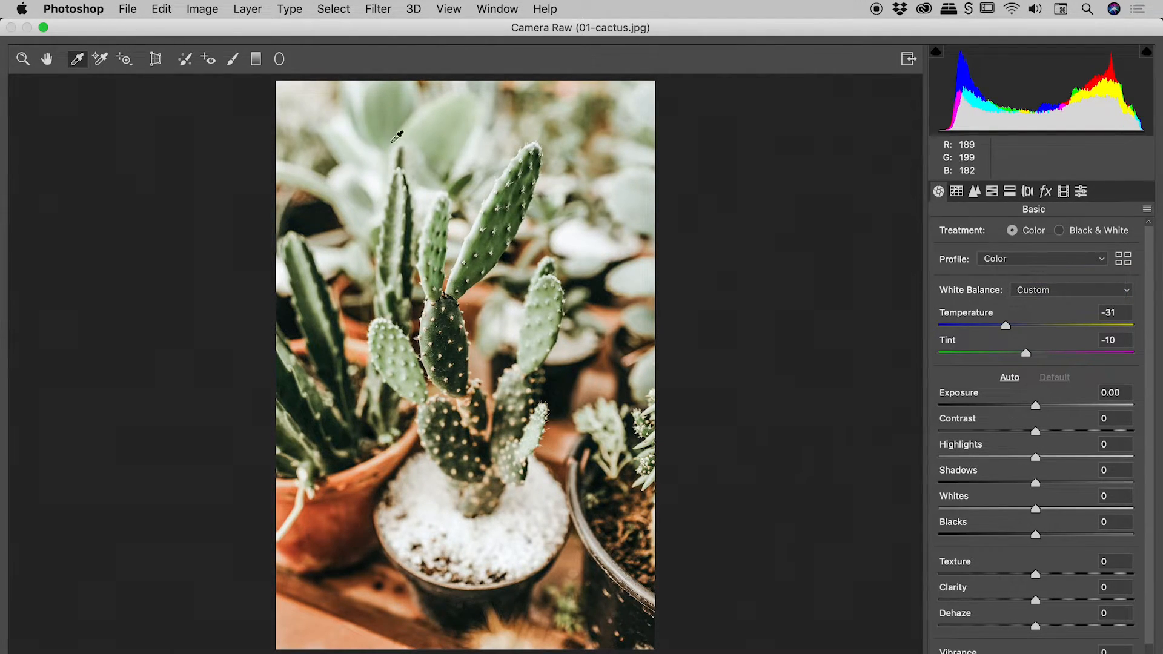
{"action": "left_click", "coordinate": [76, 59]}
Reset White Balance to As Shot and set Temperature to -25
{"action": "left_click", "coordinate": [1045, 290]}
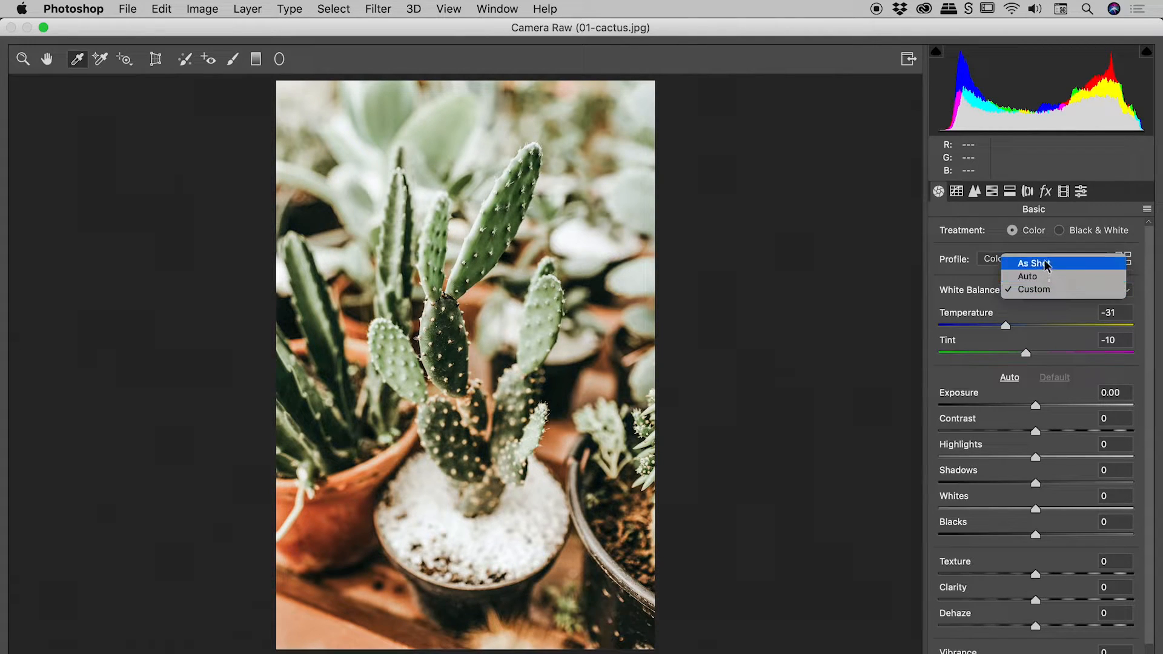
{"action": "left_click", "coordinate": [1047, 264]}
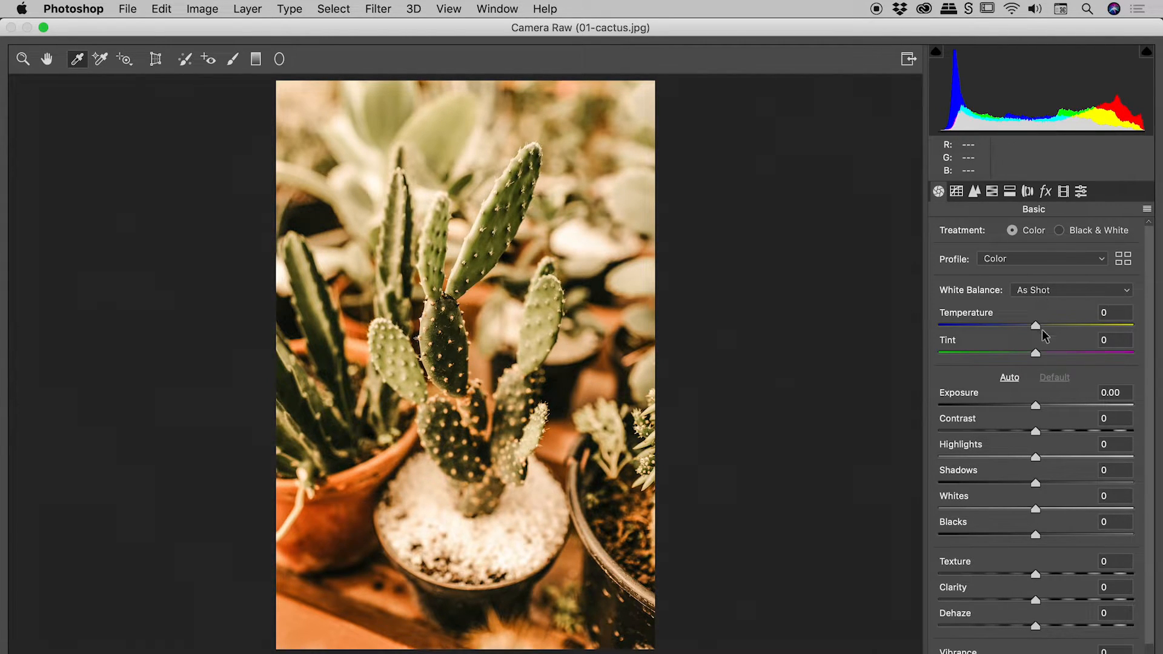
{"action": "left_click_drag", "start_coordinate": [1037, 326], "coordinate": [1013, 328]}
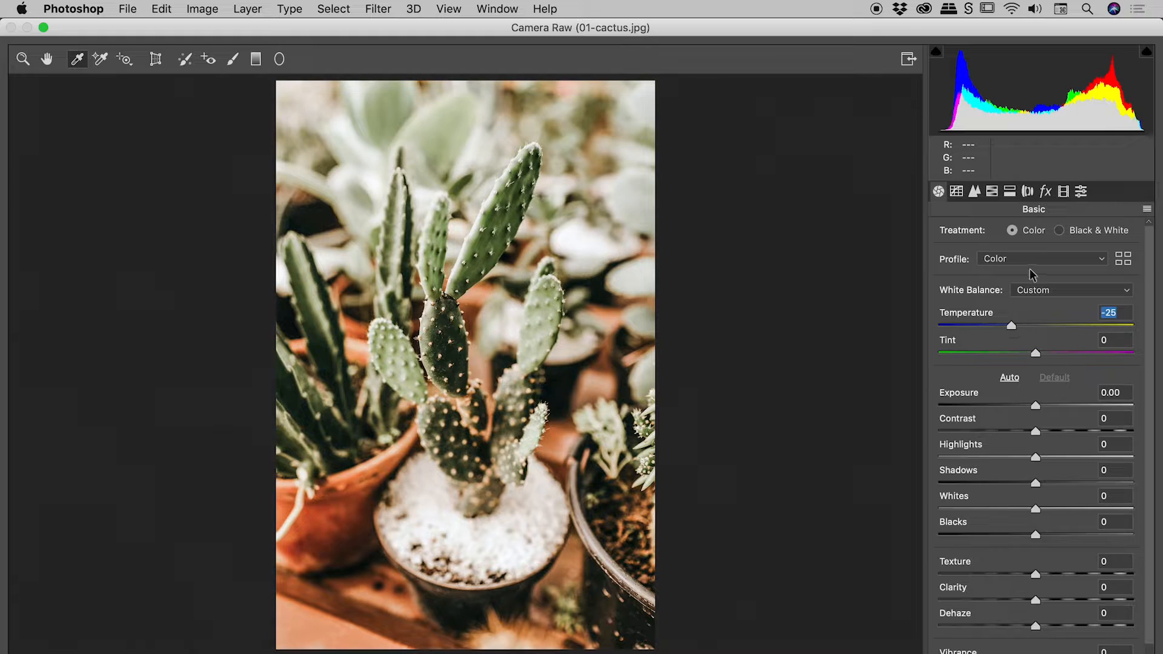
{"action": "left_click", "coordinate": [1048, 290]}
{"action": "left_click", "coordinate": [1048, 290]}
{"action": "left_click", "coordinate": [1050, 288]}
{"action": "left_click", "coordinate": [550, 164]}
{"action": "left_click", "coordinate": [77, 60]}
{"action": "left_click", "coordinate": [1056, 289]}
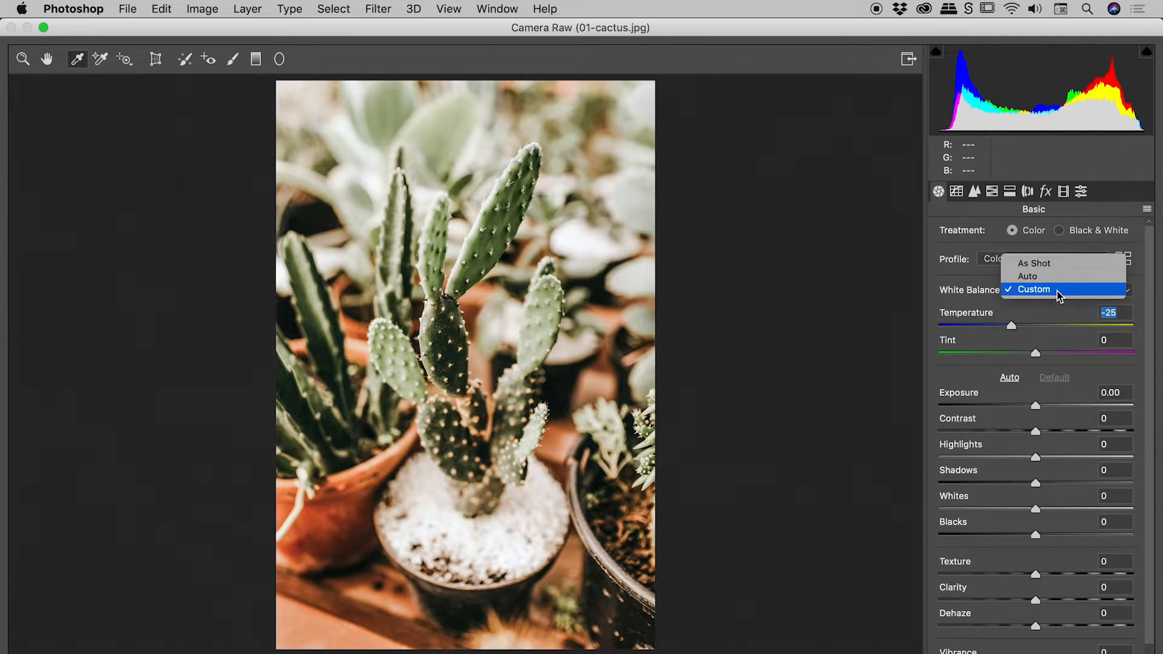
Set White Balance to Auto, fine-tune Temperature to -18, and apply the Camera Raw filter to the cactus photo
{"action": "left_click", "coordinate": [1049, 275]}
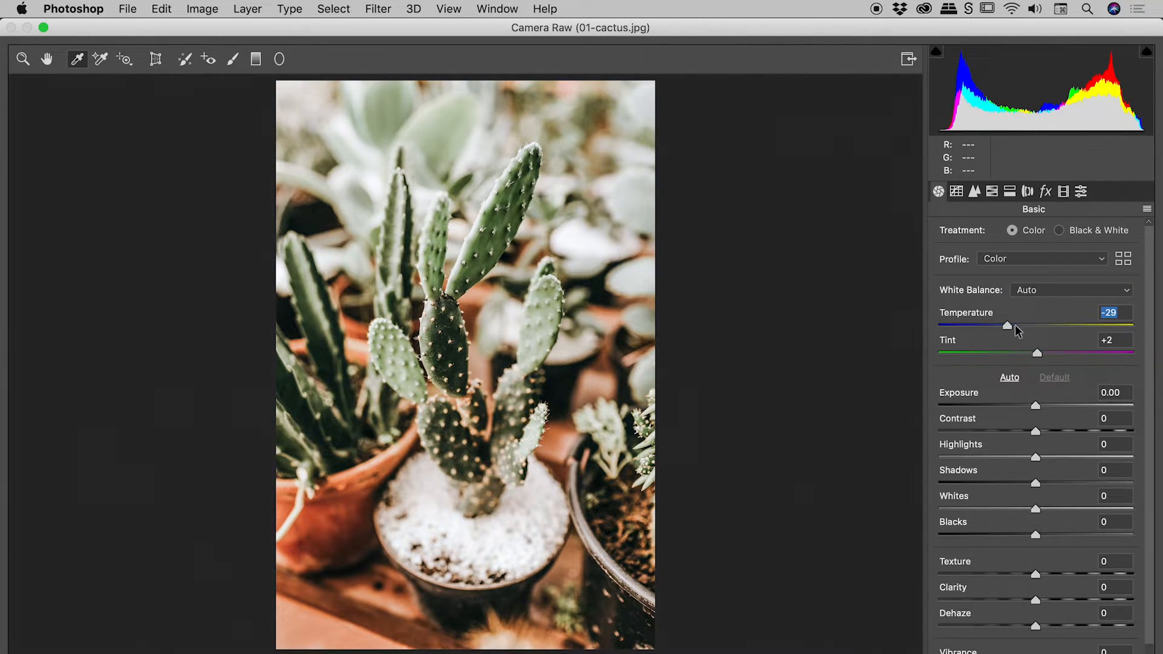
{"action": "left_click_drag", "start_coordinate": [1008, 326], "coordinate": [1020, 326]}
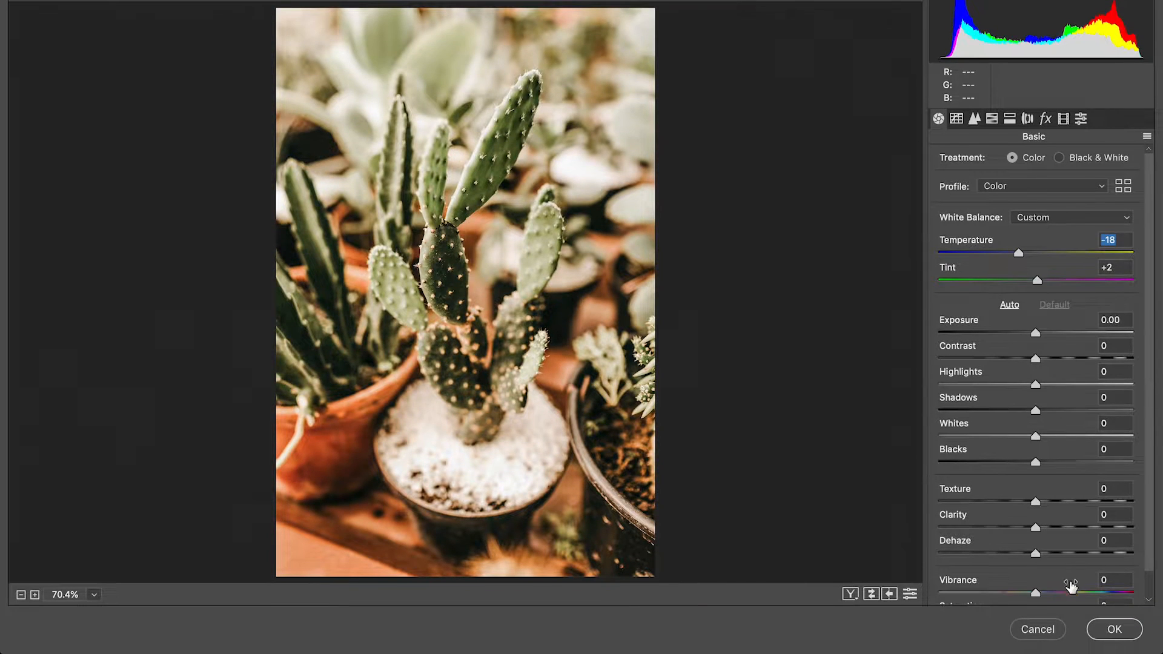
{"action": "left_click", "coordinate": [1113, 628]}
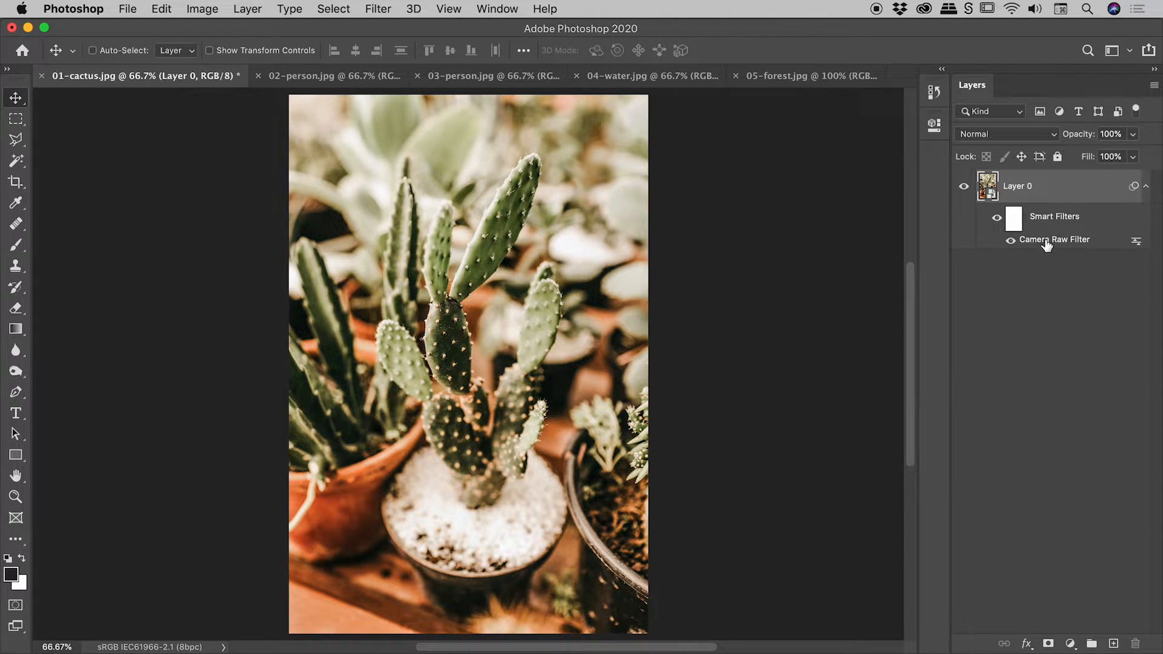
Reopen the cactus layer's Camera Raw smart filter and change Temperature to +22
{"action": "double_click", "coordinate": [1066, 240]}
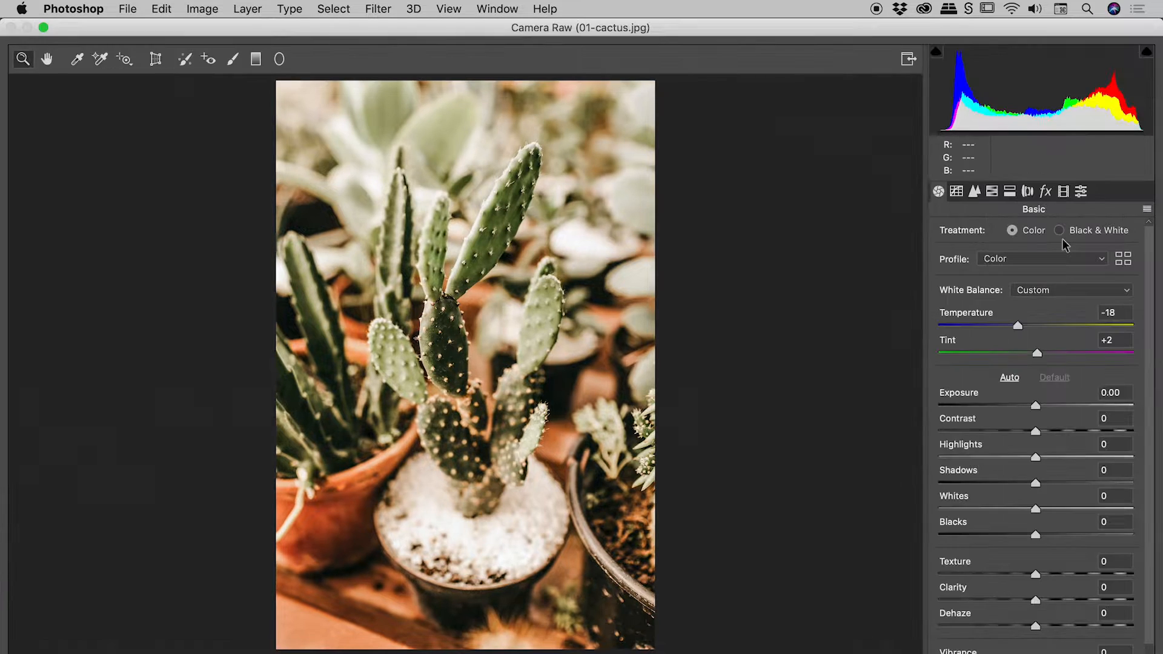
{"action": "mouse_move", "coordinate": [1058, 326]}
{"action": "left_mouse_down"}
{"action": "mouse_move", "coordinate": [1022, 329]}
{"action": "mouse_move", "coordinate": [1060, 328]}
{"action": "left_mouse_up"}
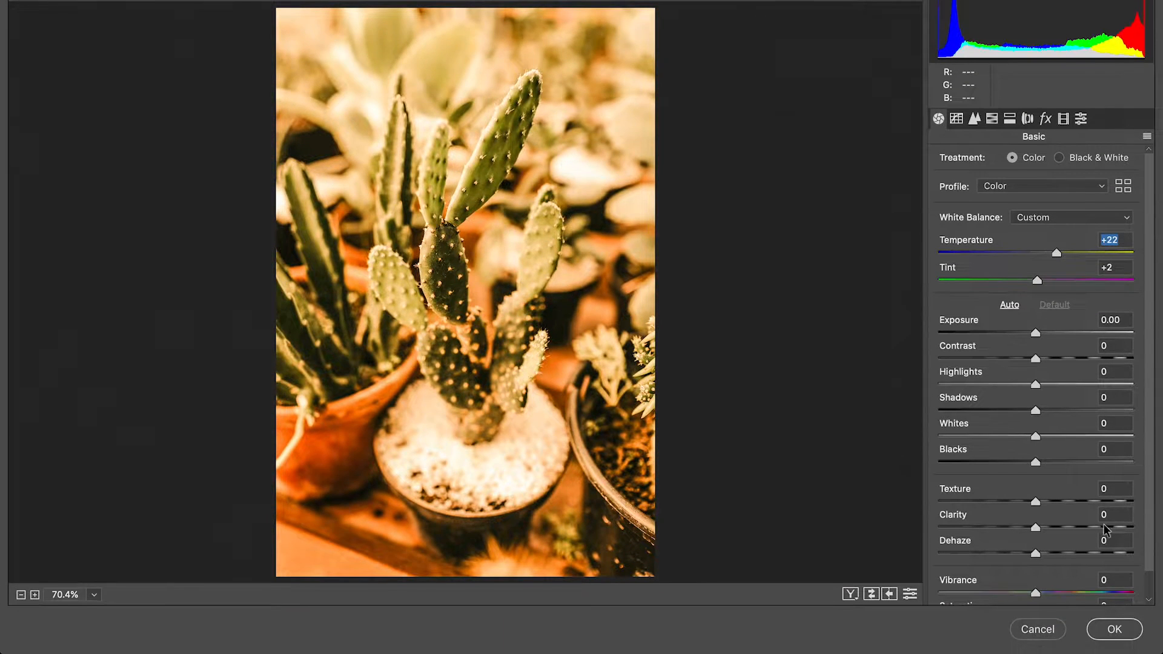
{"action": "left_click", "coordinate": [1114, 641]}
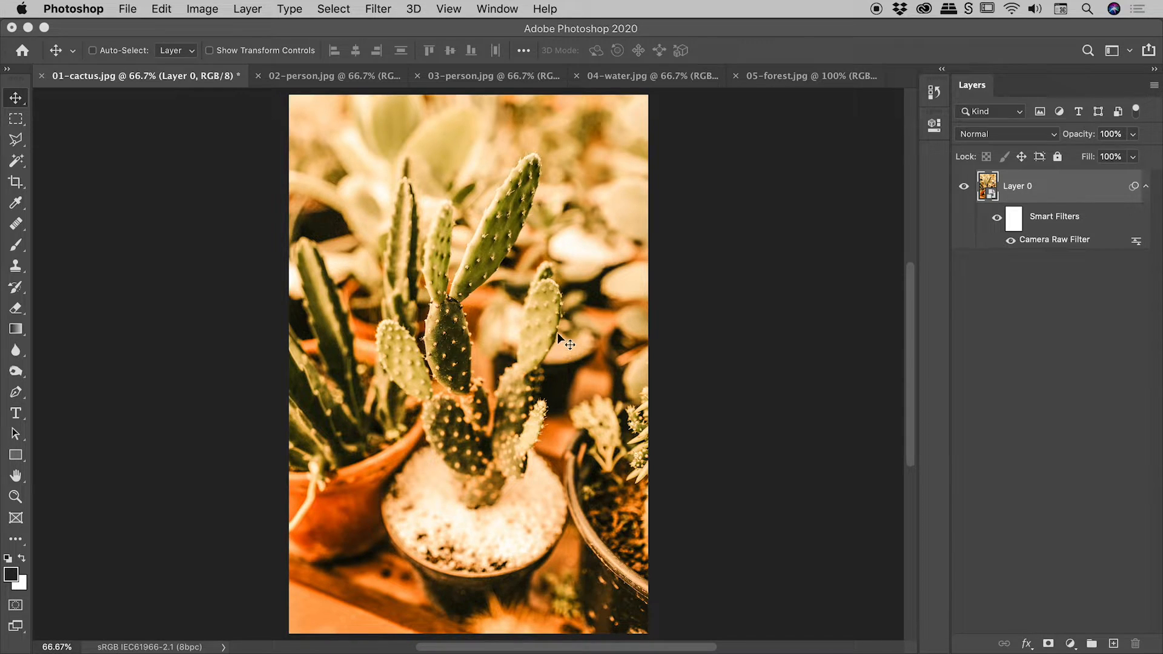
In 02-person.jpg, convert the Background layer to a smart object and open the Camera Raw filter for it
{"action": "left_click", "coordinate": [336, 73]}
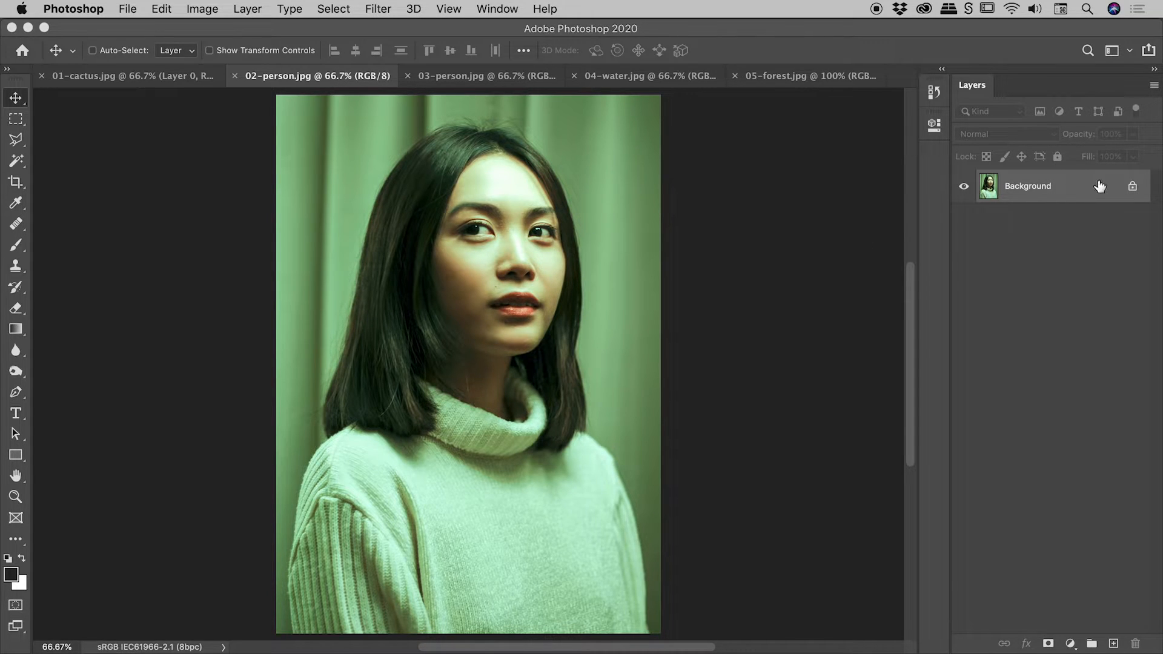
{"action": "right_click", "coordinate": [1078, 183]}
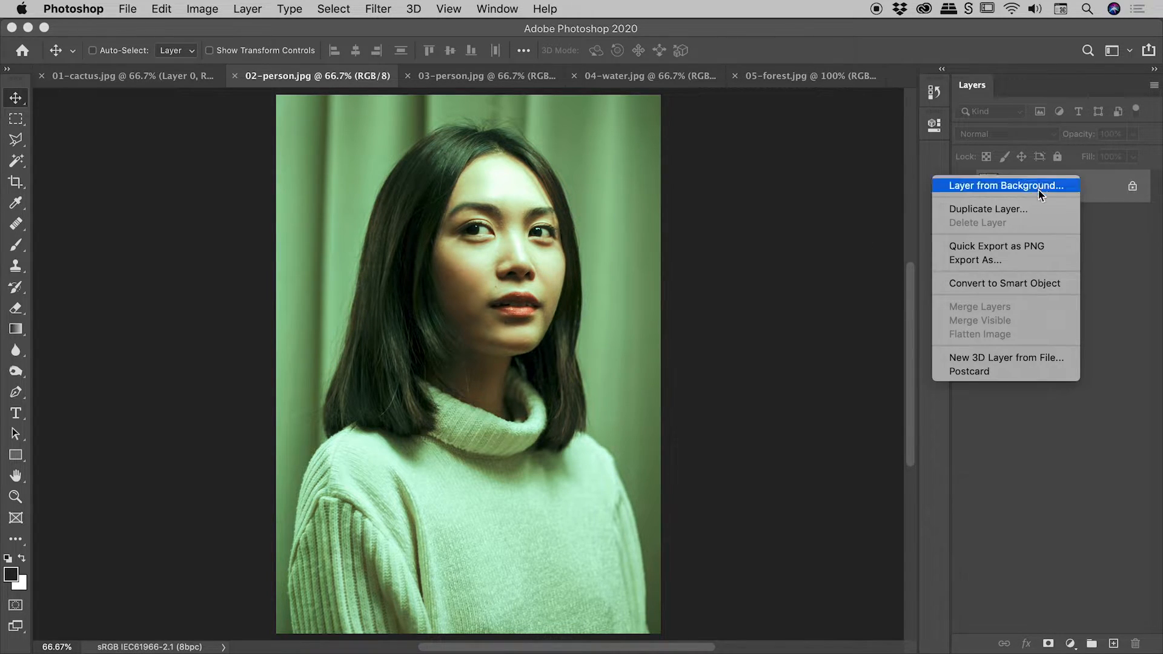
{"action": "left_click", "coordinate": [1057, 283]}
{"action": "left_click", "coordinate": [368, 7]}
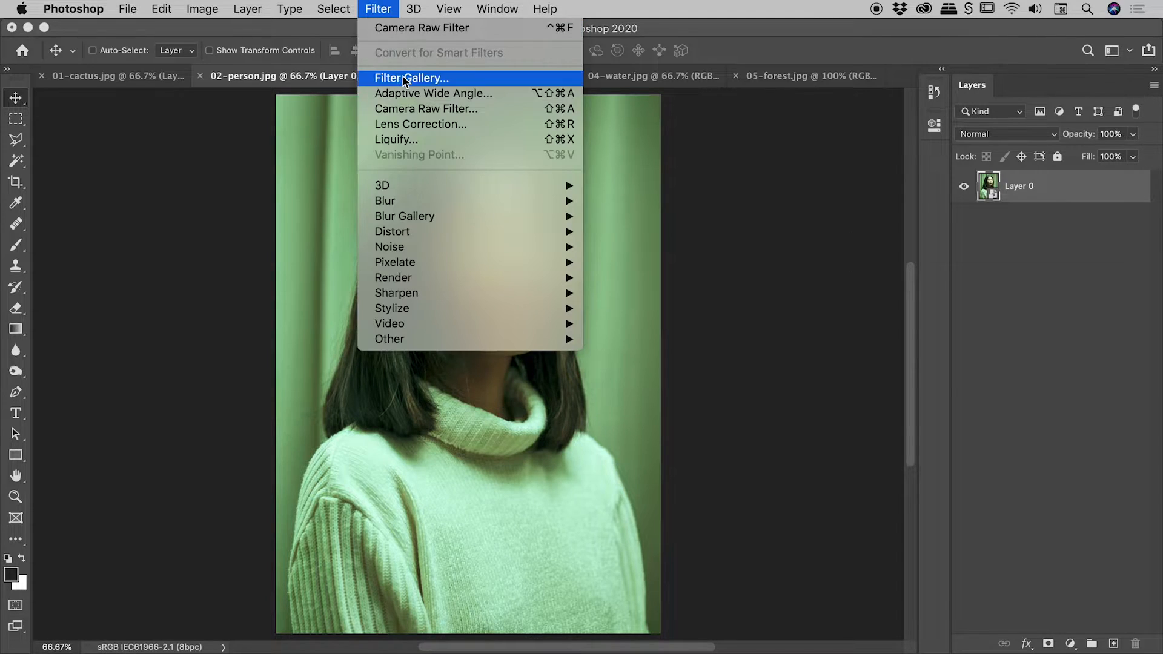
{"action": "left_click", "coordinate": [411, 115]}
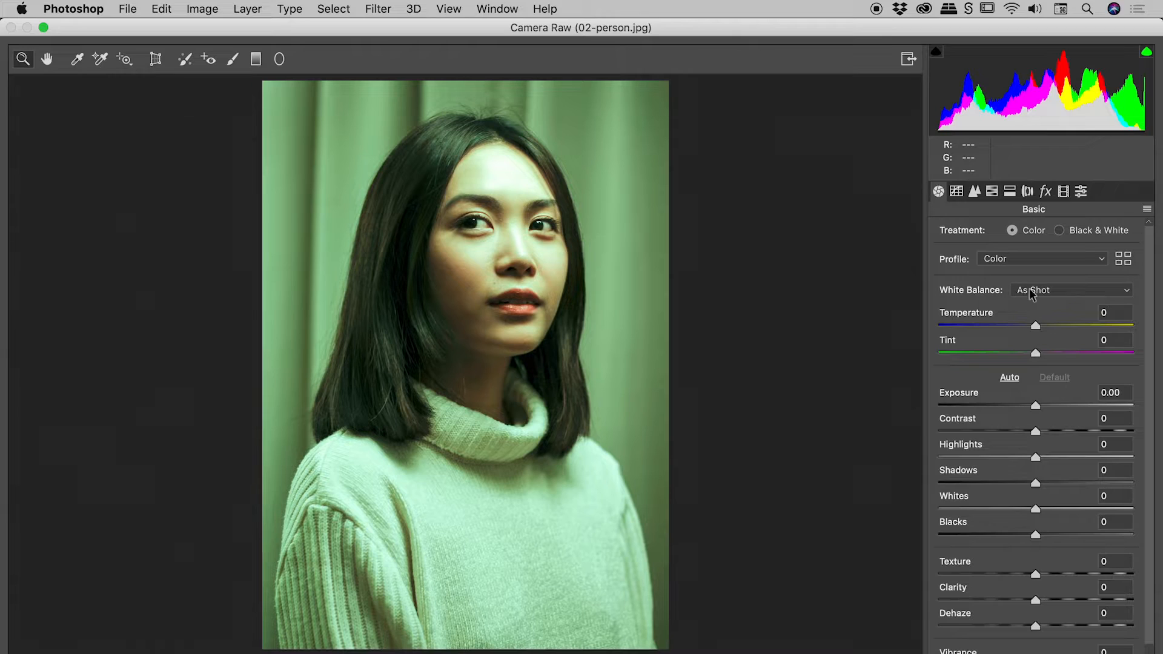
Set White Balance to Auto, and sample several spots on the woman's white sweater with the White Balance Tool
{"action": "left_click", "coordinate": [1043, 291]}
{"action": "left_click", "coordinate": [1043, 303]}
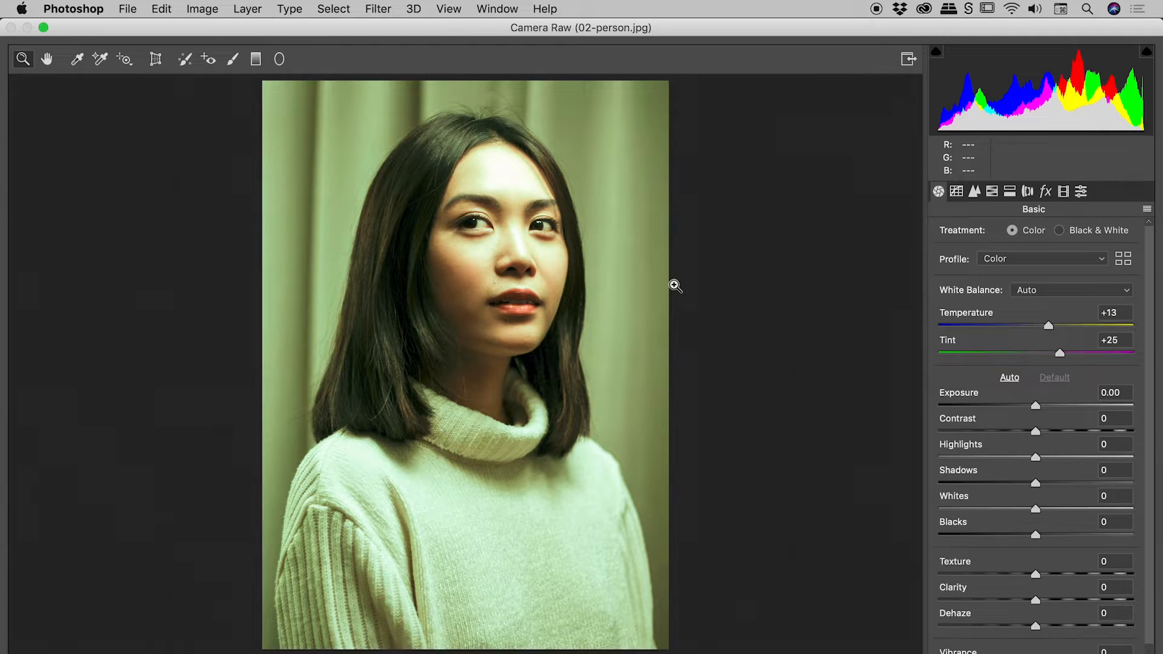
{"action": "left_click", "coordinate": [77, 60]}
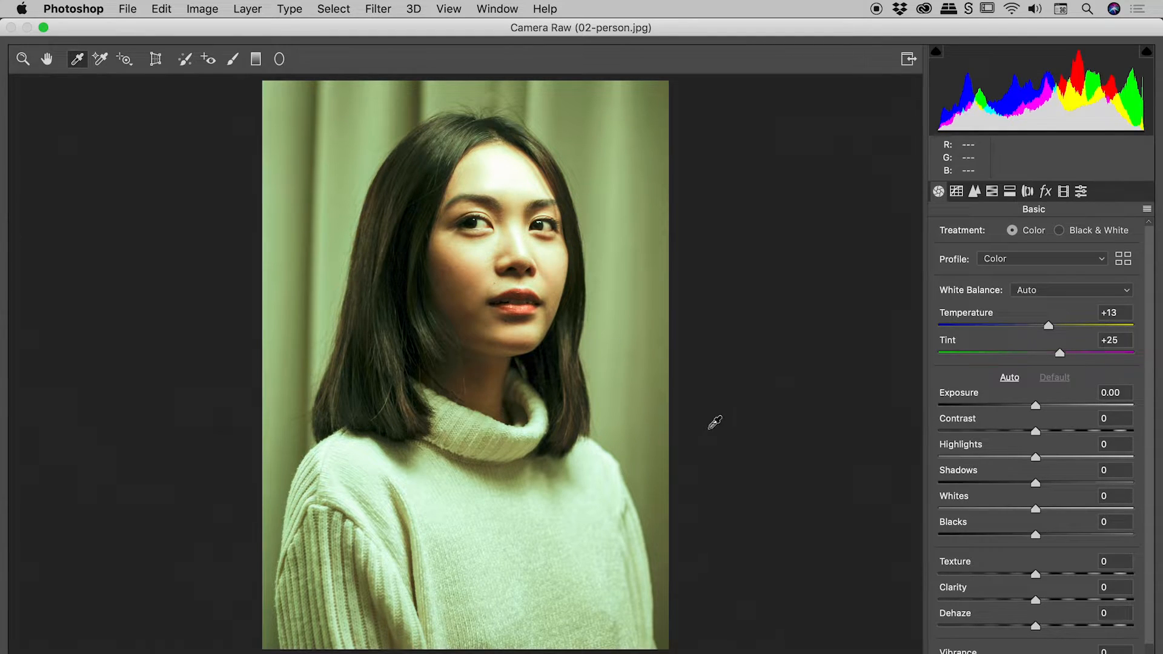
{"action": "left_click", "coordinate": [434, 468]}
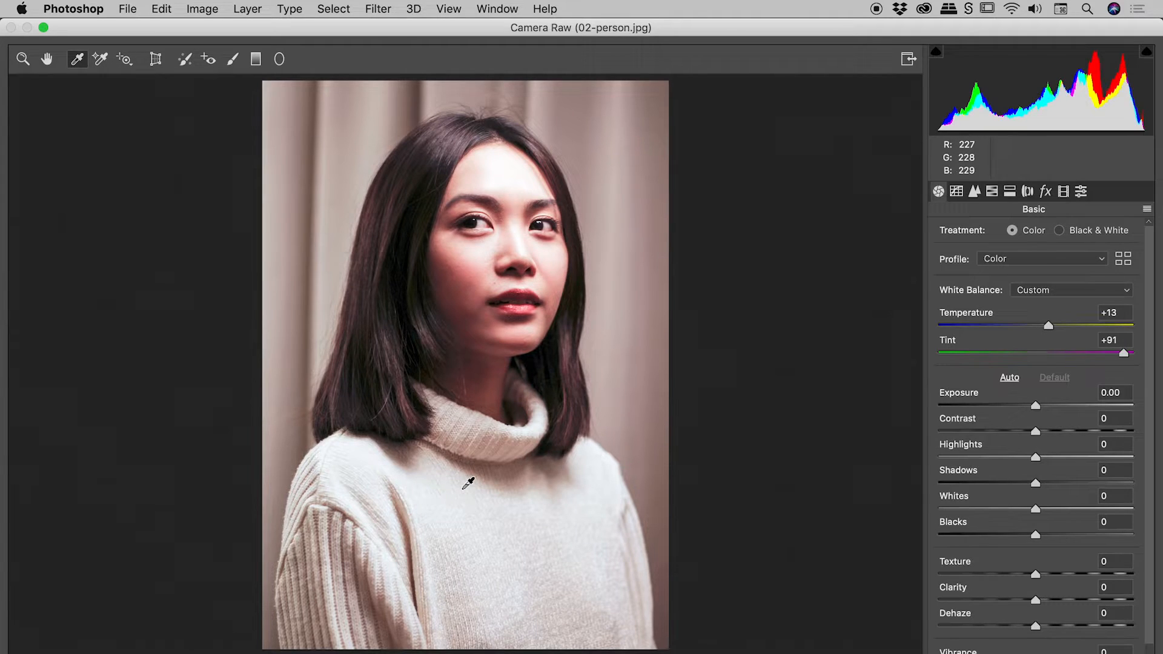
{"action": "left_click", "coordinate": [448, 473]}
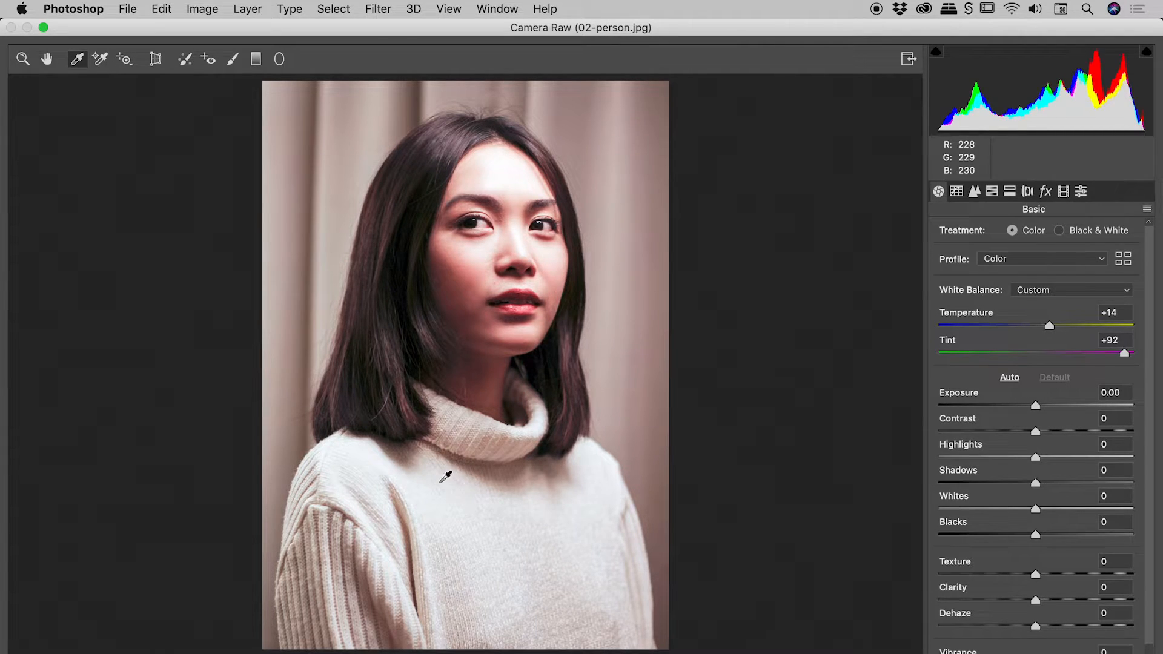
{"action": "left_click", "coordinate": [518, 490]}
{"action": "left_click", "coordinate": [607, 467]}
{"action": "left_click", "coordinate": [602, 475]}
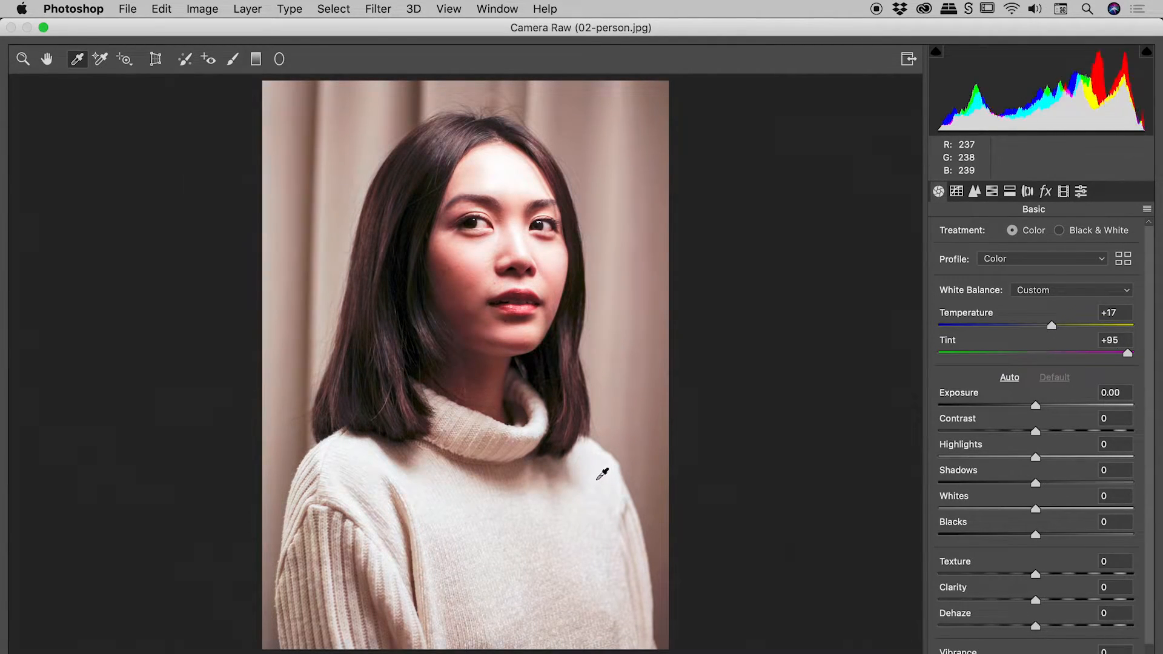
{"action": "left_click", "coordinate": [580, 486]}
{"action": "left_click", "coordinate": [556, 484]}
{"action": "left_click", "coordinate": [533, 488]}
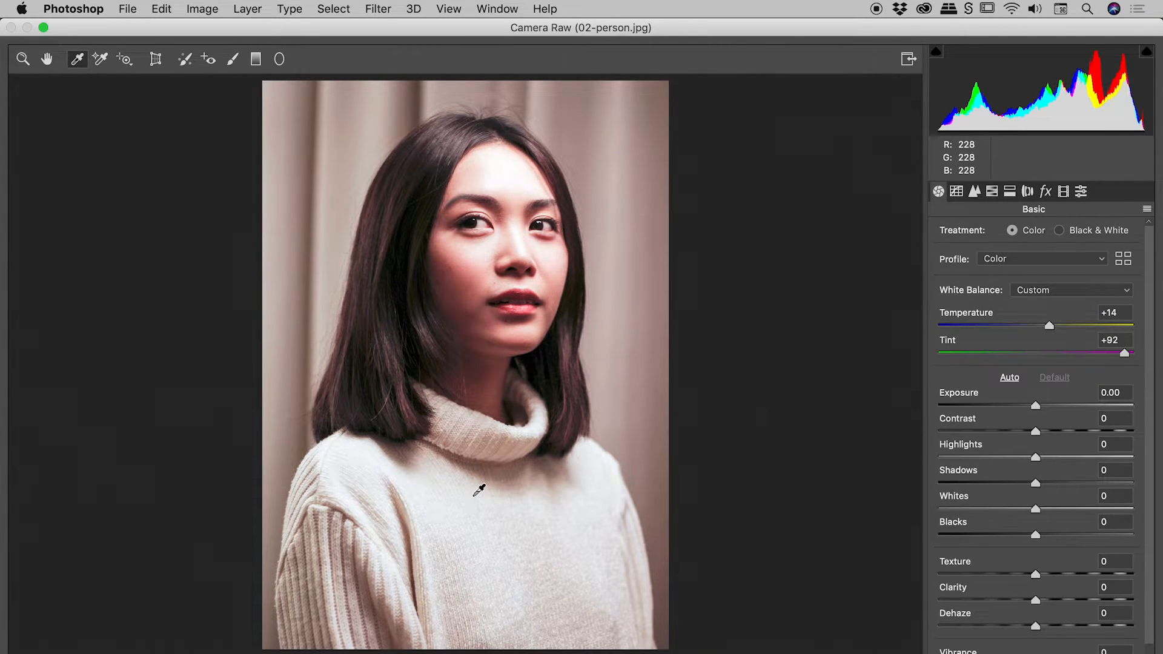
Sample the curtain behind the woman with the White Balance Tool and warm the photo to Temperature +13
{"action": "left_click", "coordinate": [612, 168]}
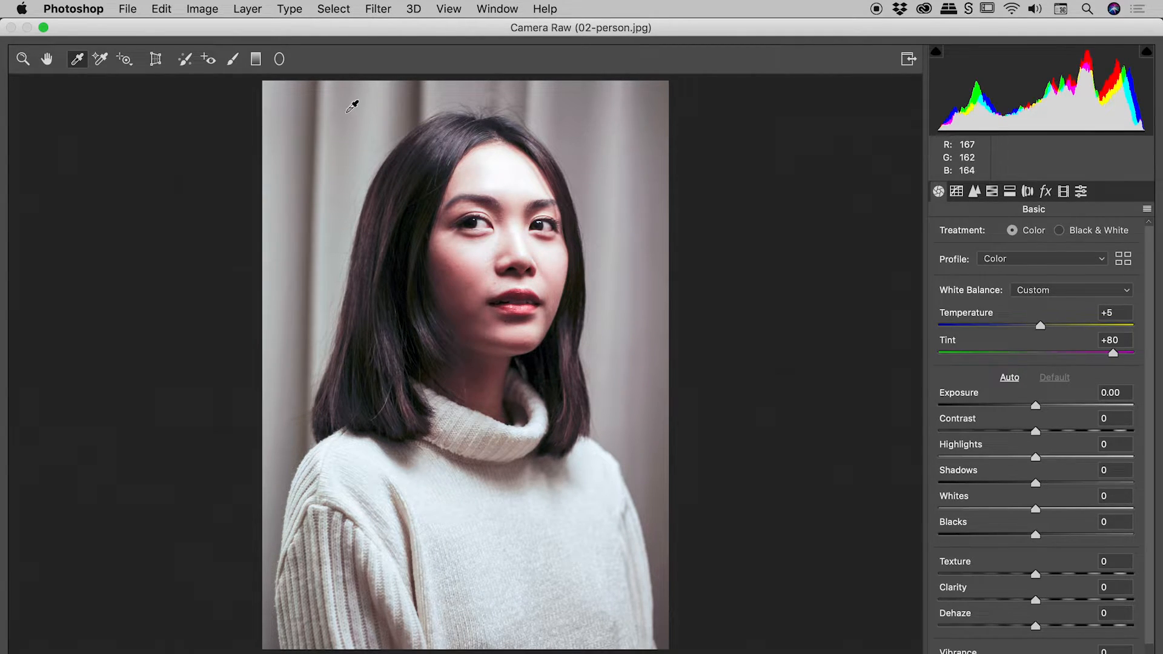
{"action": "left_click", "coordinate": [613, 213]}
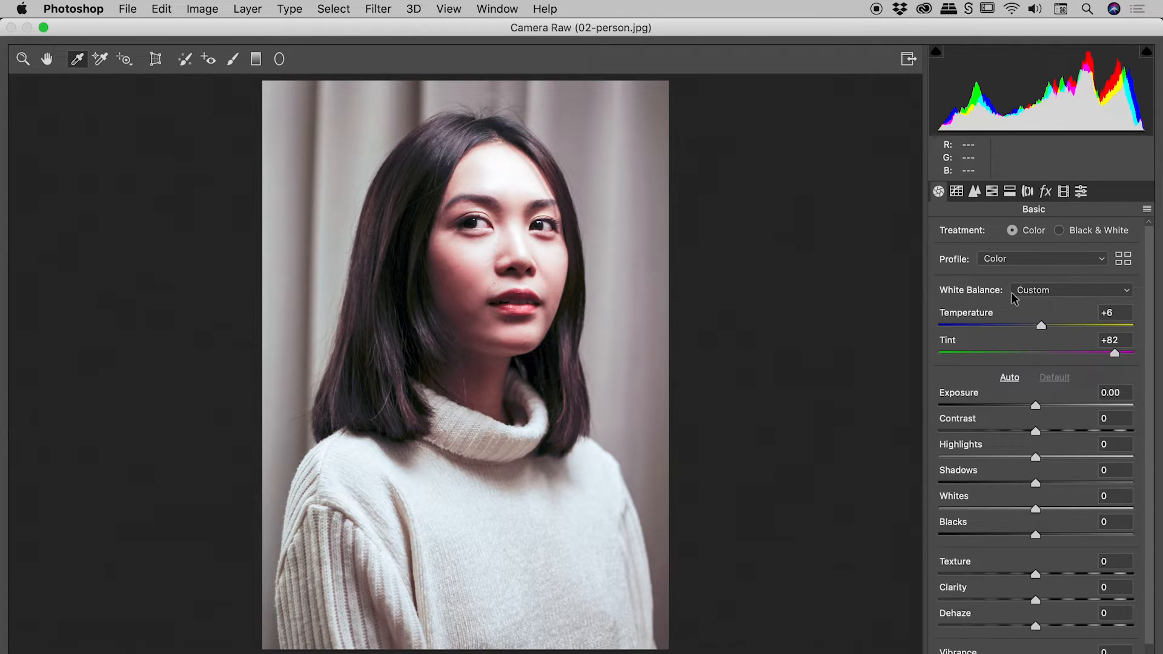
{"action": "left_click_drag", "start_coordinate": [1041, 326], "coordinate": [1050, 282]}
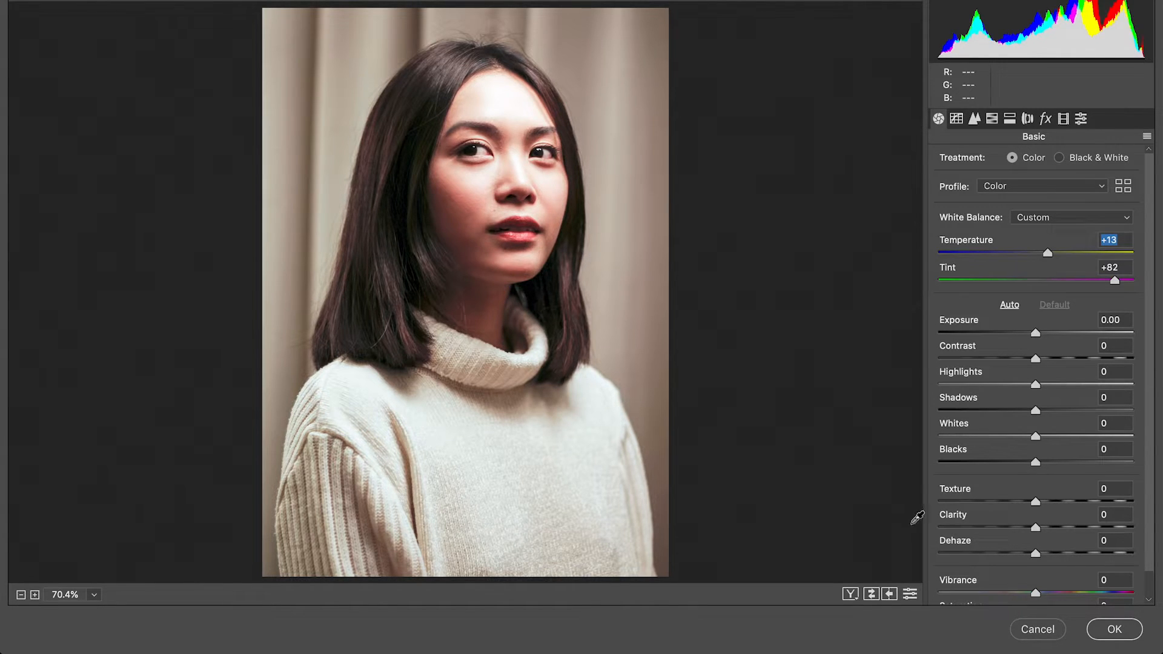
Compare the portrait before and after by switching repeatedly between the current Basic settings and the defaults
{"action": "left_click", "coordinate": [911, 595]}
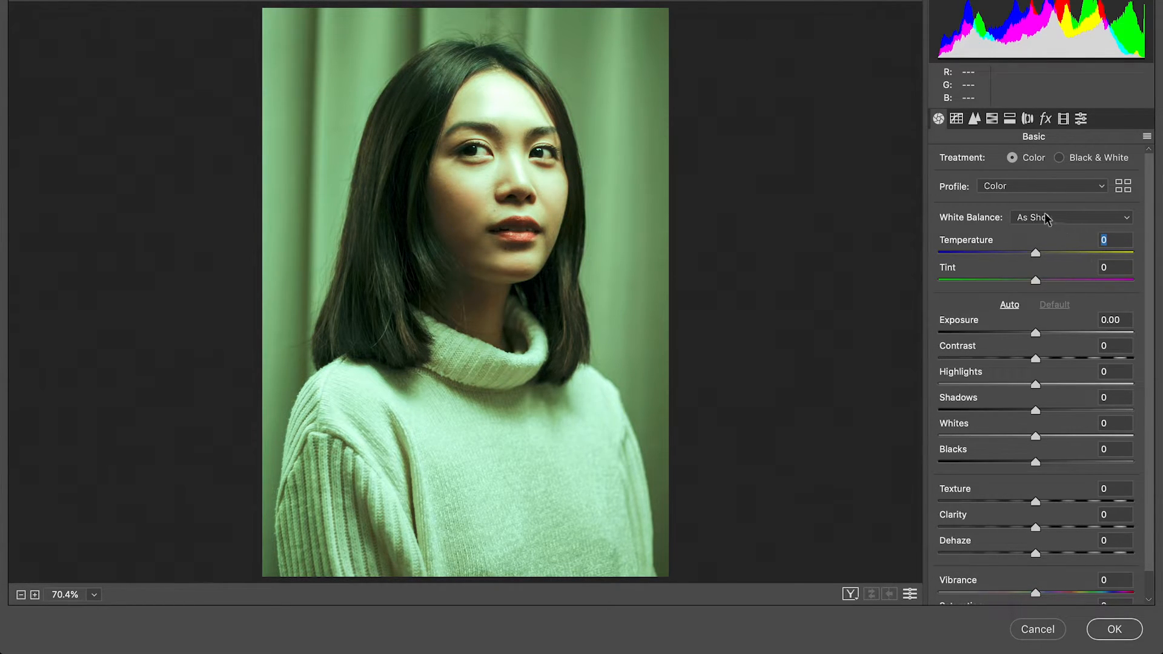
{"action": "left_click", "coordinate": [908, 595]}
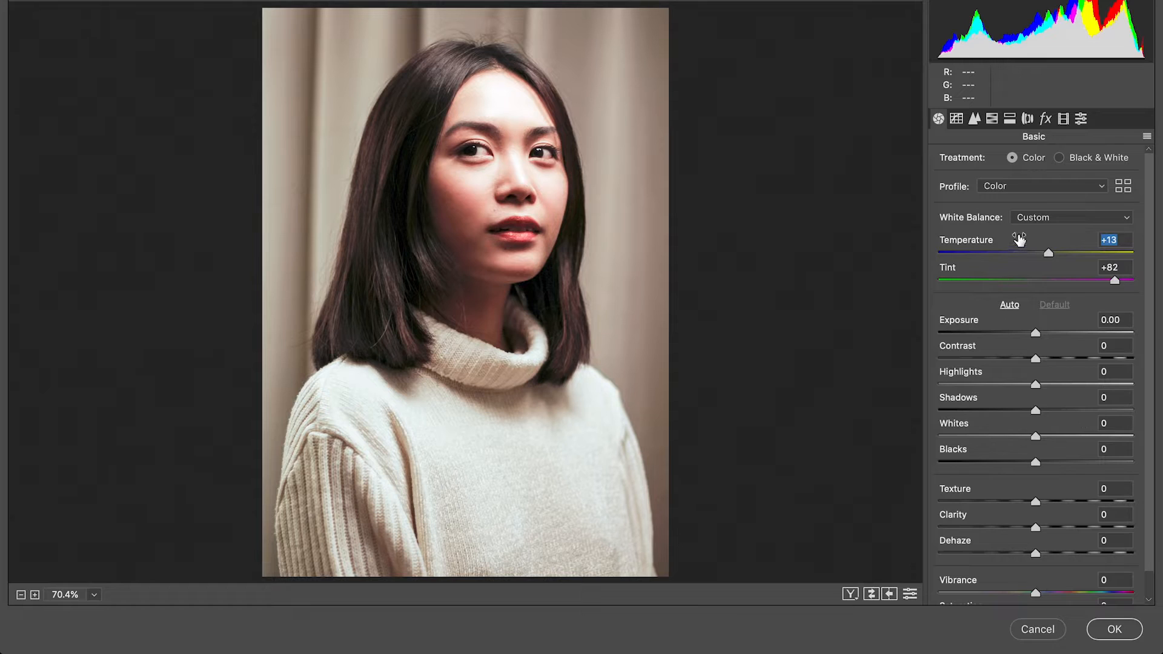
{"action": "left_click", "coordinate": [910, 594]}
{"action": "left_click", "coordinate": [910, 594]}
{"action": "left_click", "coordinate": [910, 594]}
{"action": "left_click", "coordinate": [910, 594]}
Apply the Camera Raw filter to the portrait, and hide and show the smart filter to compare the result
{"action": "left_click", "coordinate": [1114, 630]}
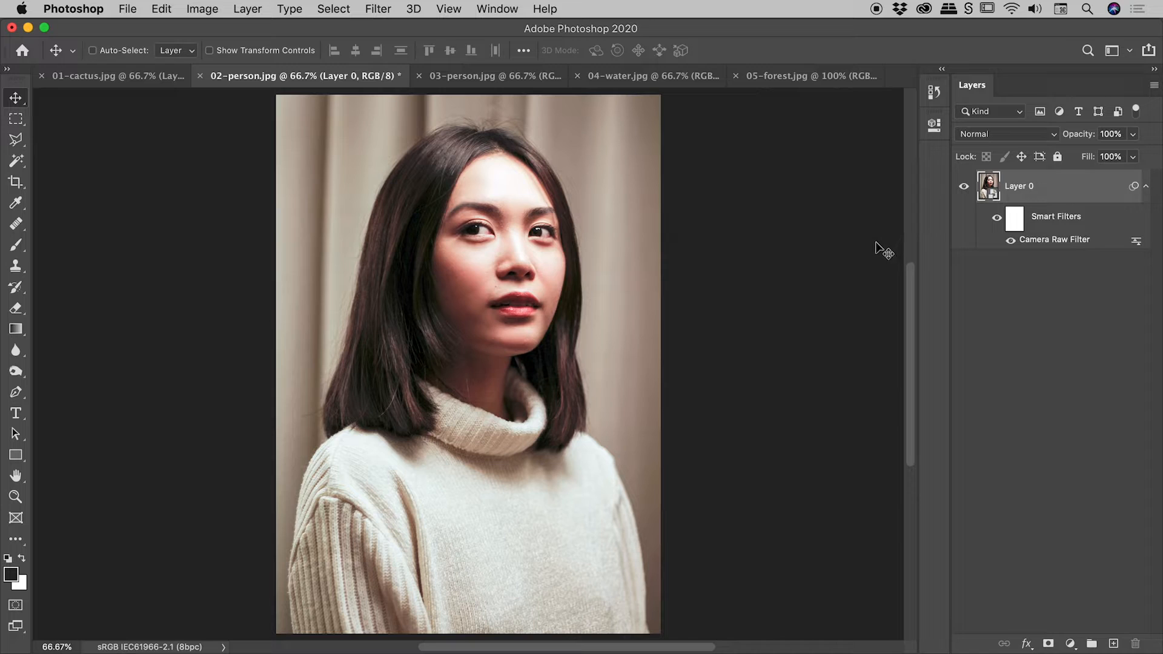
{"action": "left_click", "coordinate": [1010, 242]}
{"action": "left_click", "coordinate": [1010, 241]}
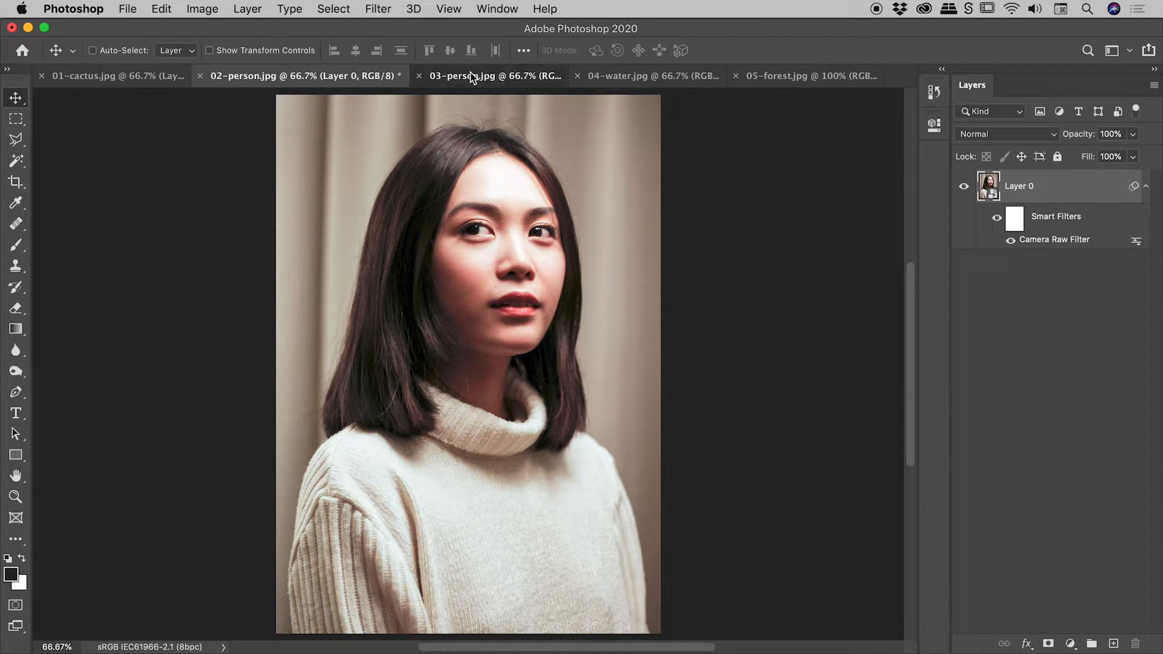
In 03-person.jpg, convert the Background layer to a smart object and open the Camera Raw filter for it
{"action": "left_click", "coordinate": [491, 76]}
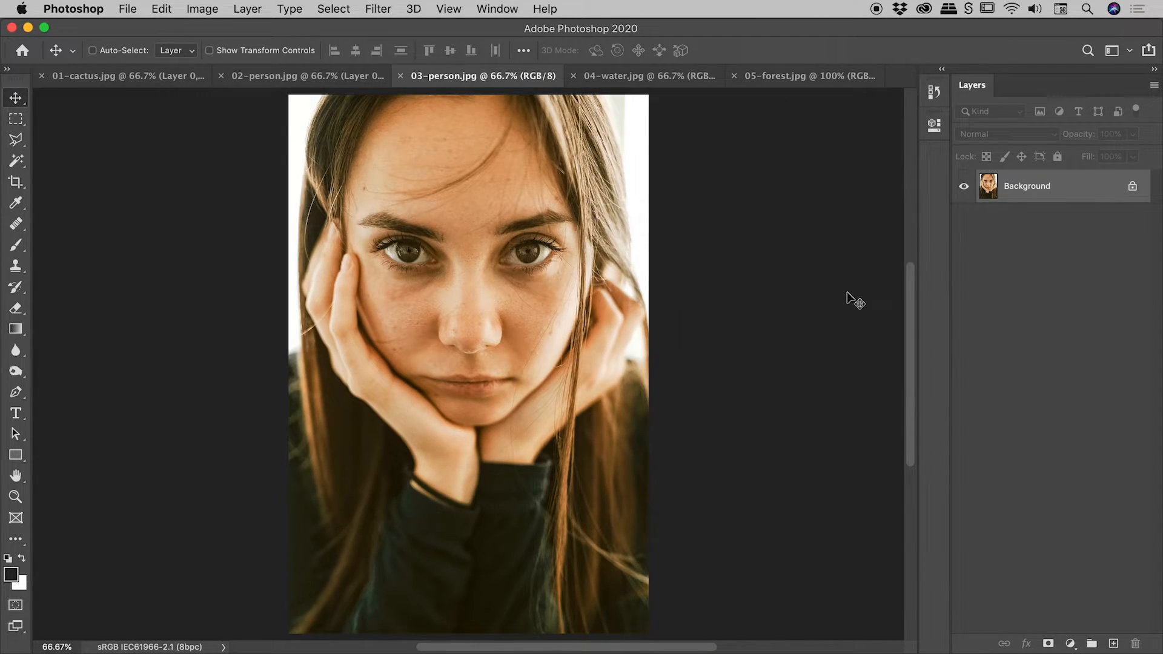
{"action": "right_click", "coordinate": [1076, 186]}
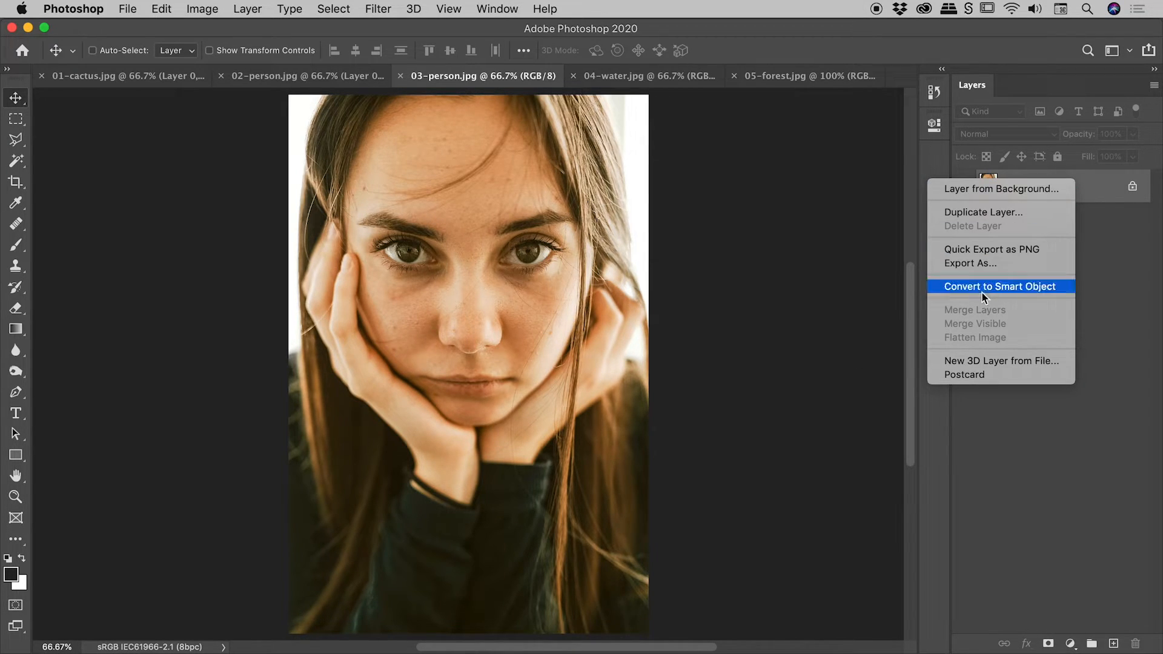
{"action": "left_click", "coordinate": [1016, 287]}
{"action": "left_click", "coordinate": [378, 9]}
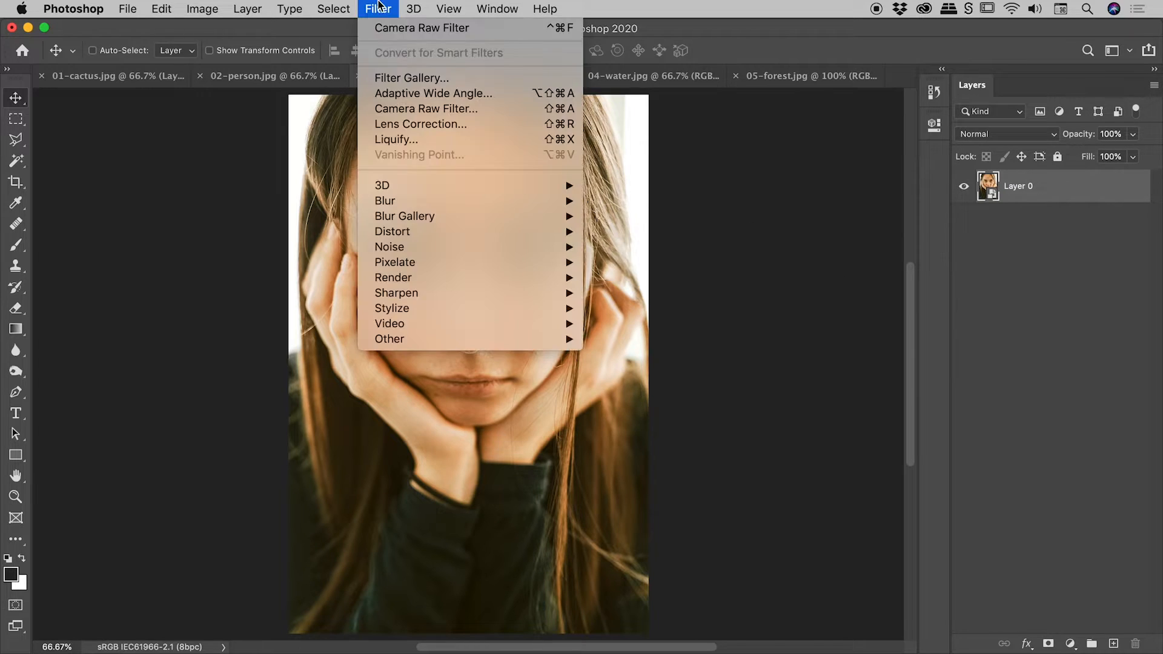
{"action": "left_click", "coordinate": [448, 108]}
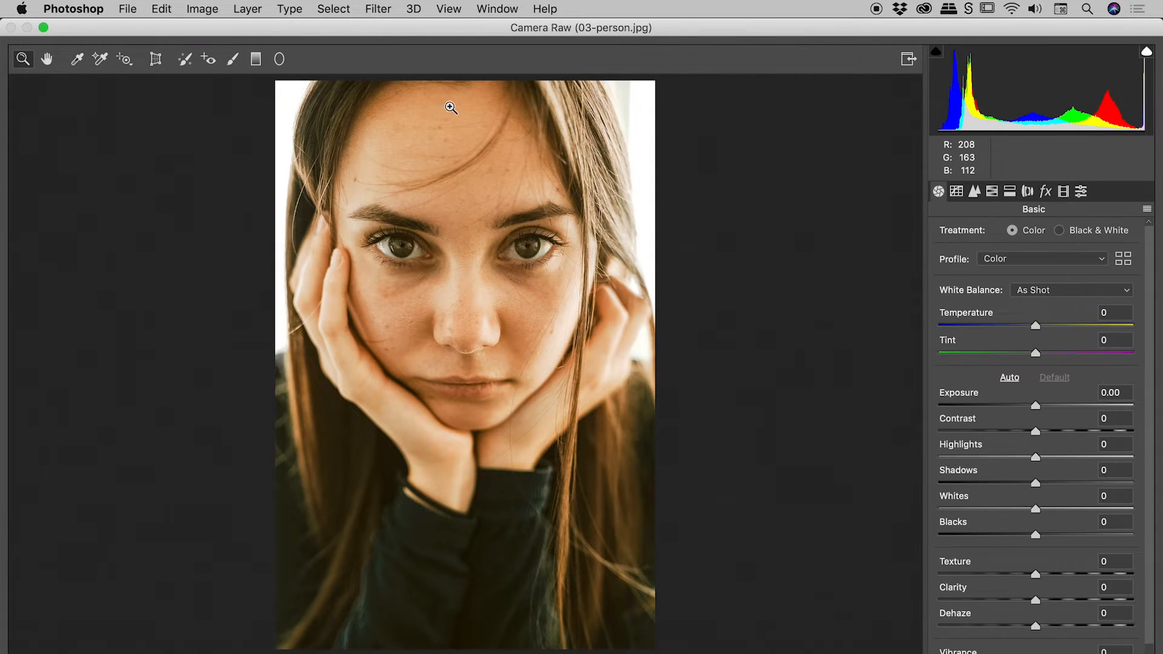
Set White Balance to Auto, and sample several spots on the dark sweater sleeve with the White Balance Tool
{"action": "left_click", "coordinate": [1073, 290]}
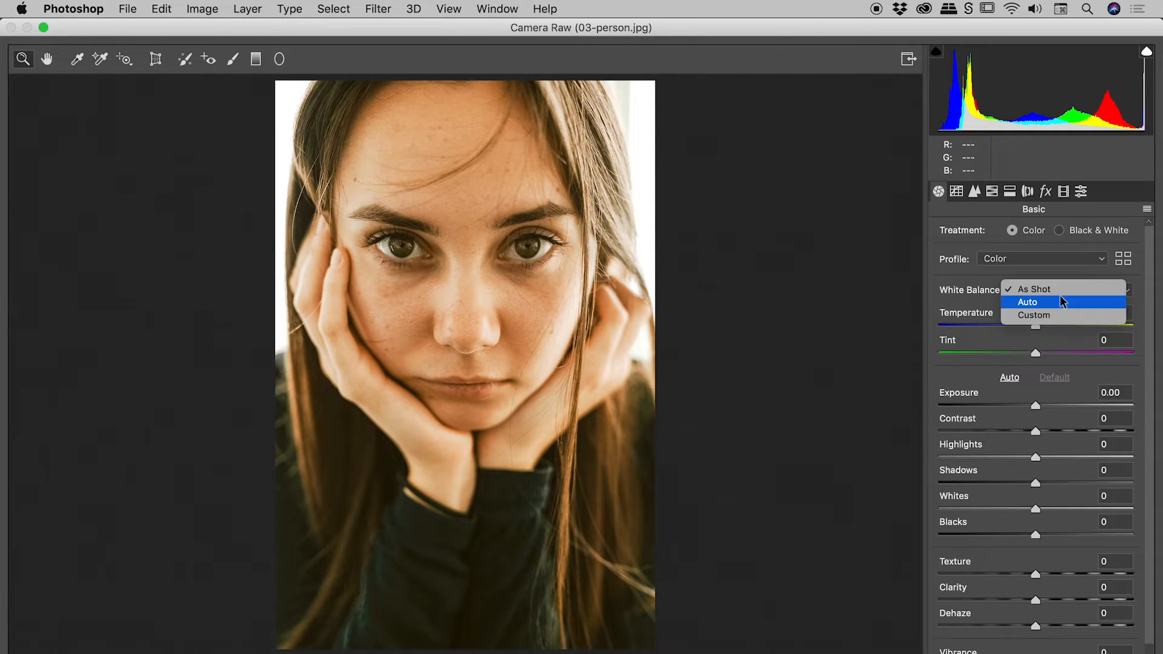
{"action": "left_click", "coordinate": [1052, 299]}
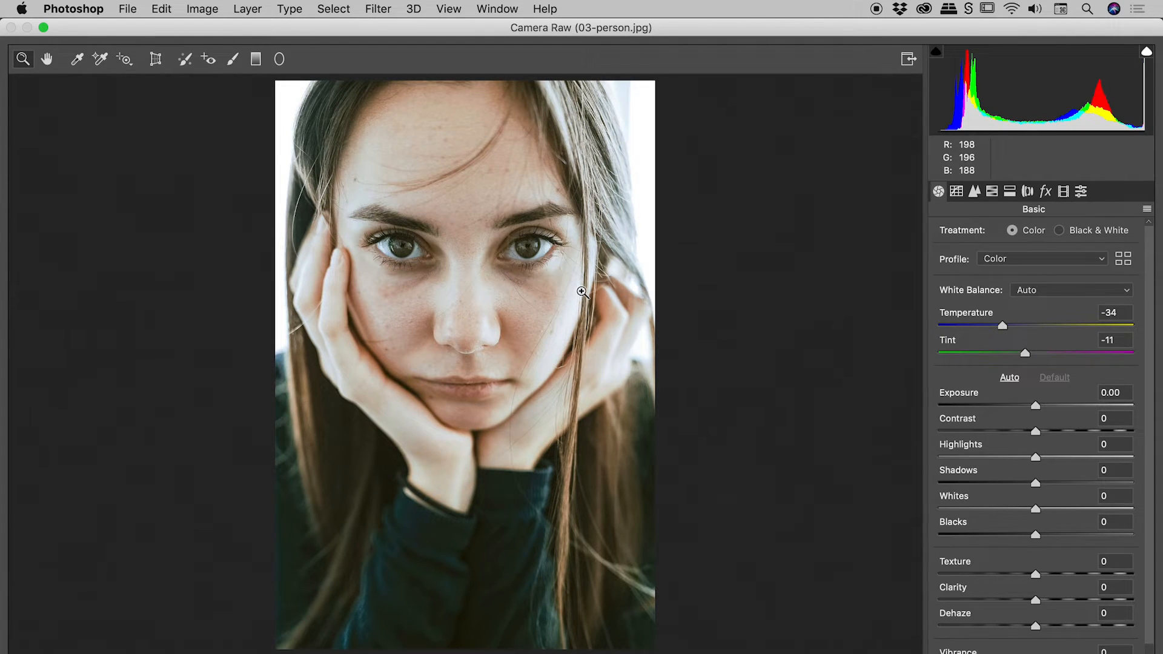
{"action": "left_click", "coordinate": [78, 61]}
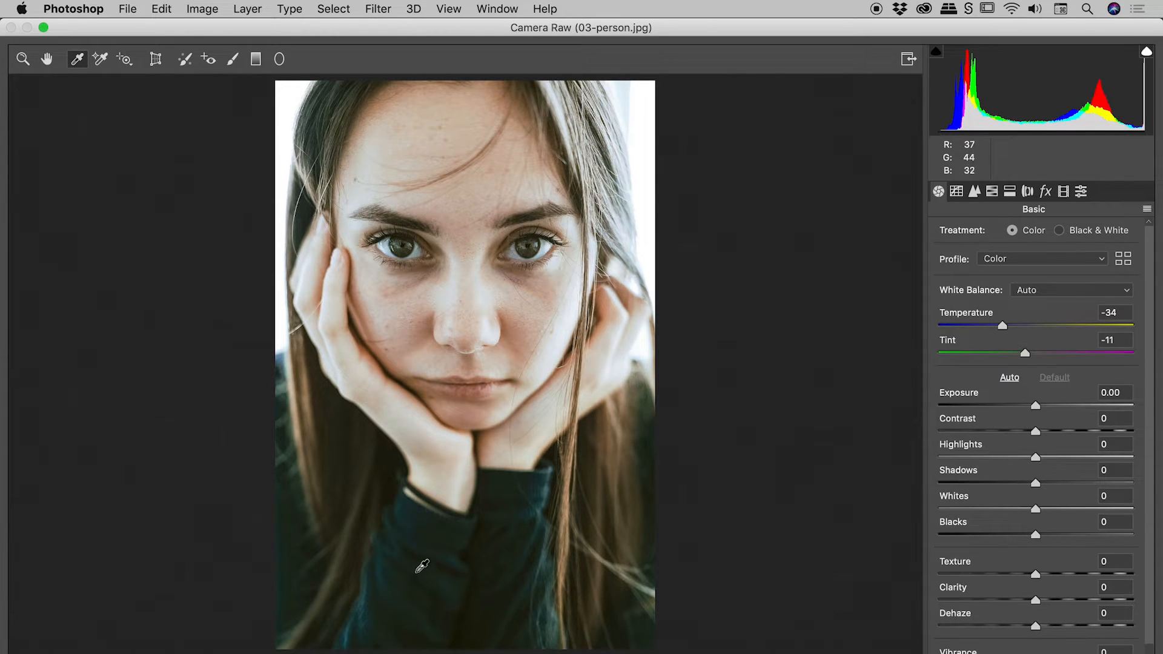
{"action": "left_click", "coordinate": [396, 576]}
{"action": "left_click", "coordinate": [412, 576]}
{"action": "left_click", "coordinate": [440, 571]}
{"action": "left_click", "coordinate": [403, 569]}
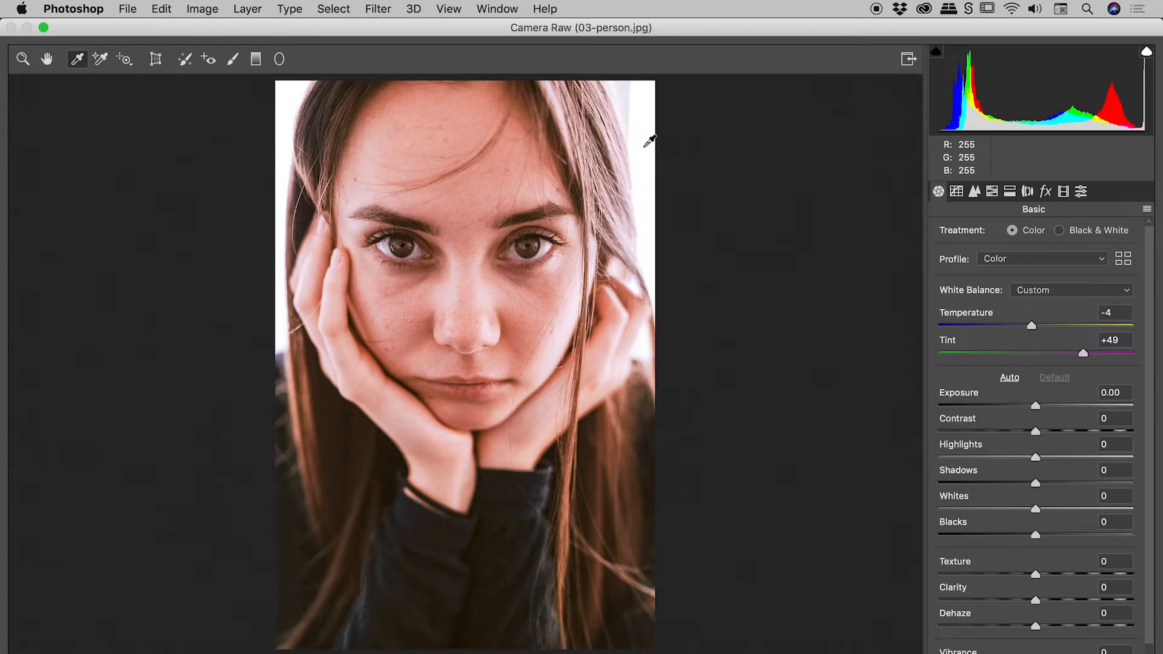
Try to set the white balance from the bright white background beside the woman's hair
{"action": "left_click", "coordinate": [646, 203]}
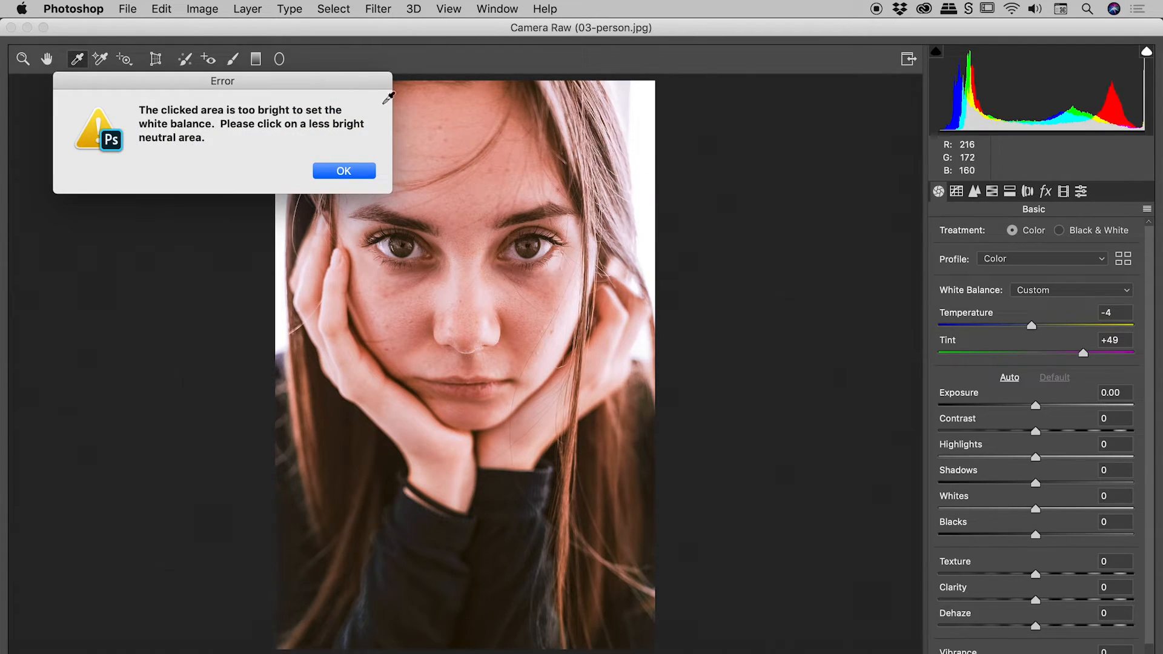
{"action": "left_click_drag", "start_coordinate": [312, 74], "coordinate": [536, 96]}
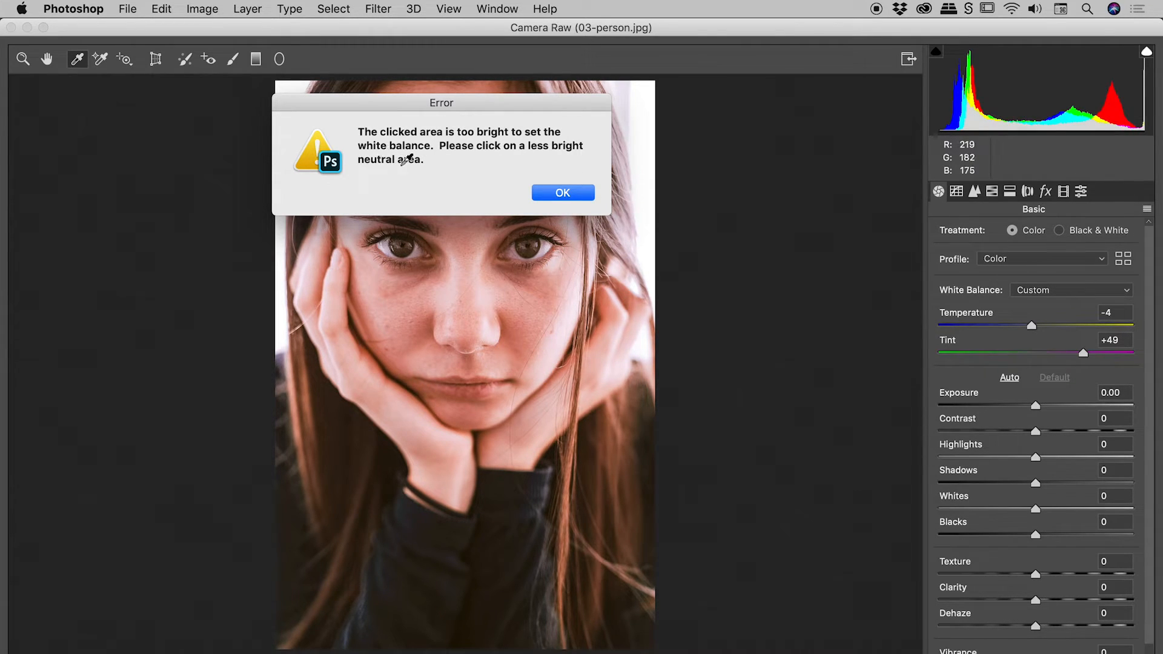
{"action": "left_click", "coordinate": [548, 189]}
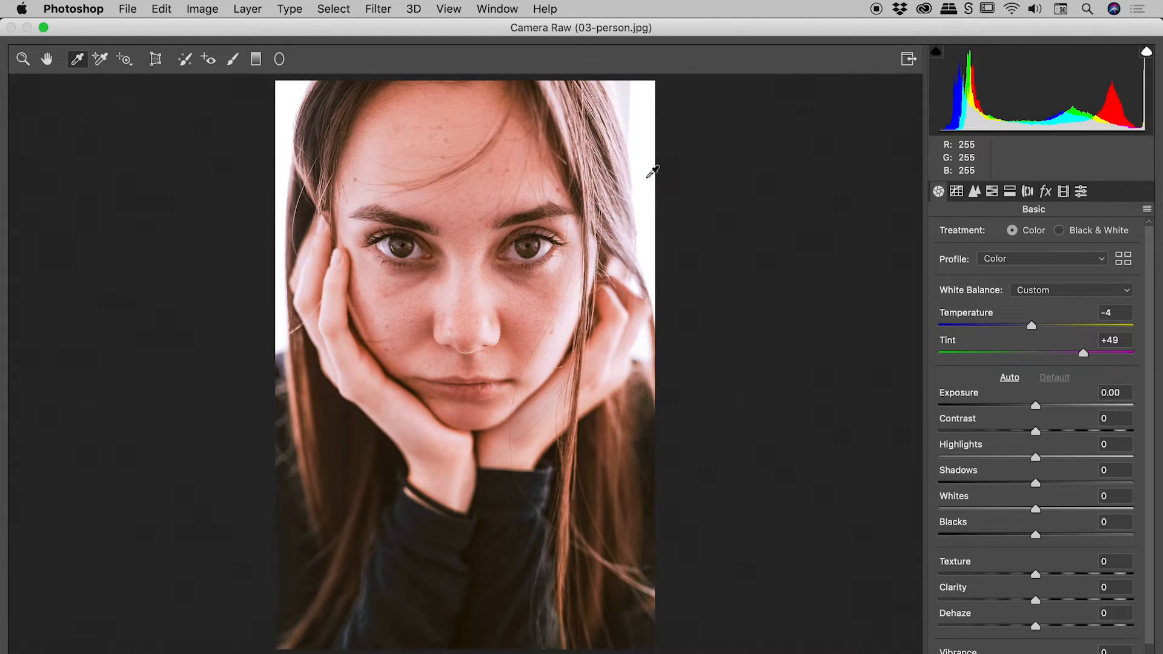
{"action": "key", "text": "super+plus"}
{"action": "key", "text": "super+plus"}
{"action": "key", "text": "super+plus"}
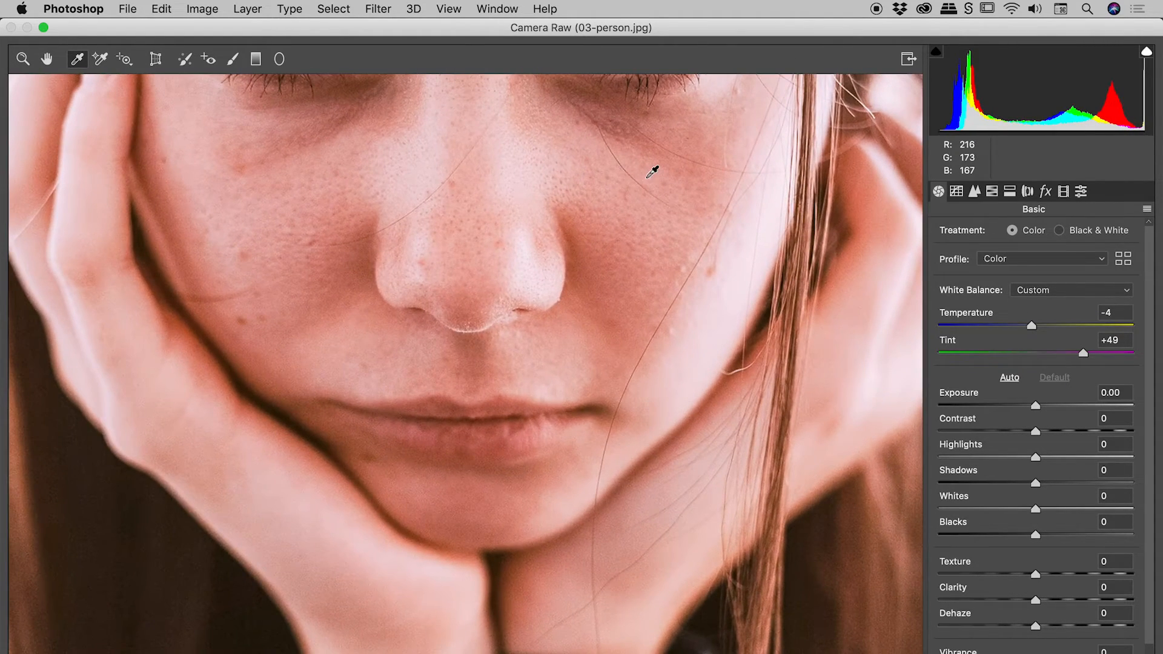
{"action": "key", "text": "super+minus"}
{"action": "key", "text": "super+minus"}
{"action": "key", "text": "super+minus"}
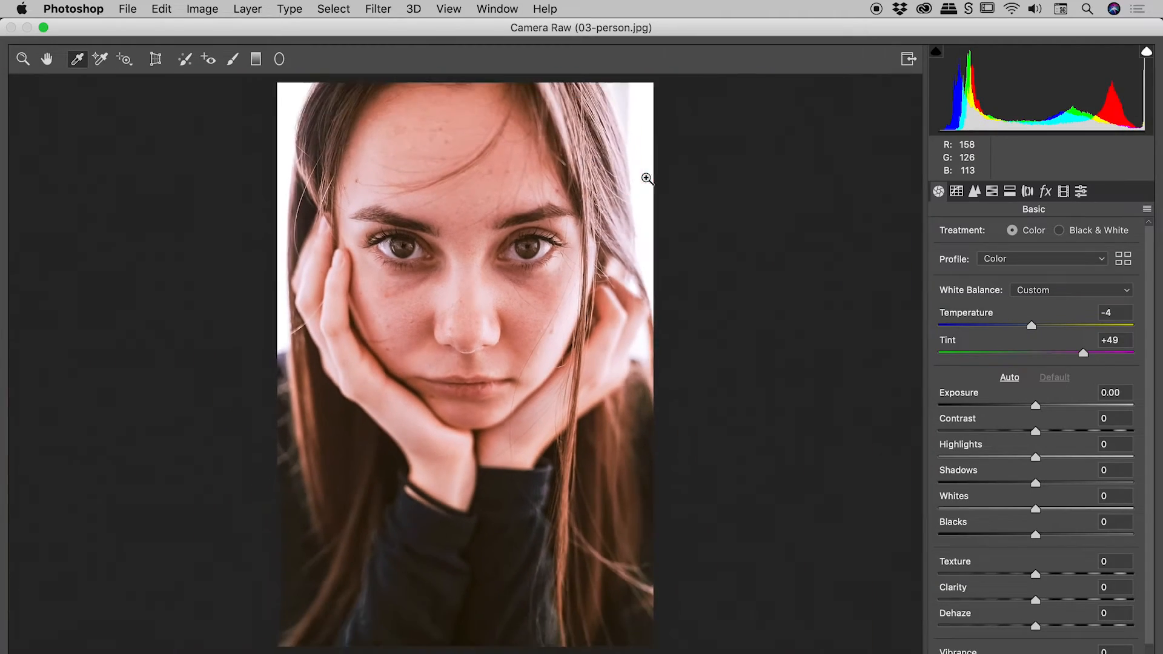
Set the white balance by sampling the white of the woman's eye with the White Balance Tool
{"action": "key", "text": "super+plus"}
{"action": "key", "text": "super+plus"}
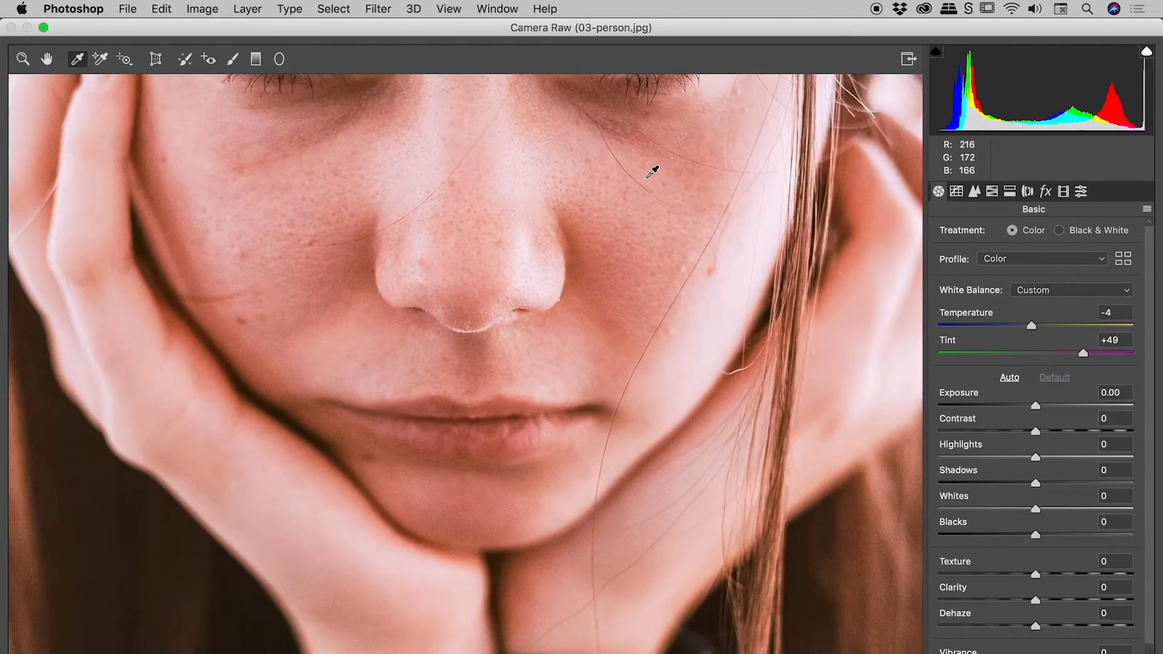
{"action": "left_click_drag", "start_coordinate": [573, 186], "coordinate": [584, 348]}
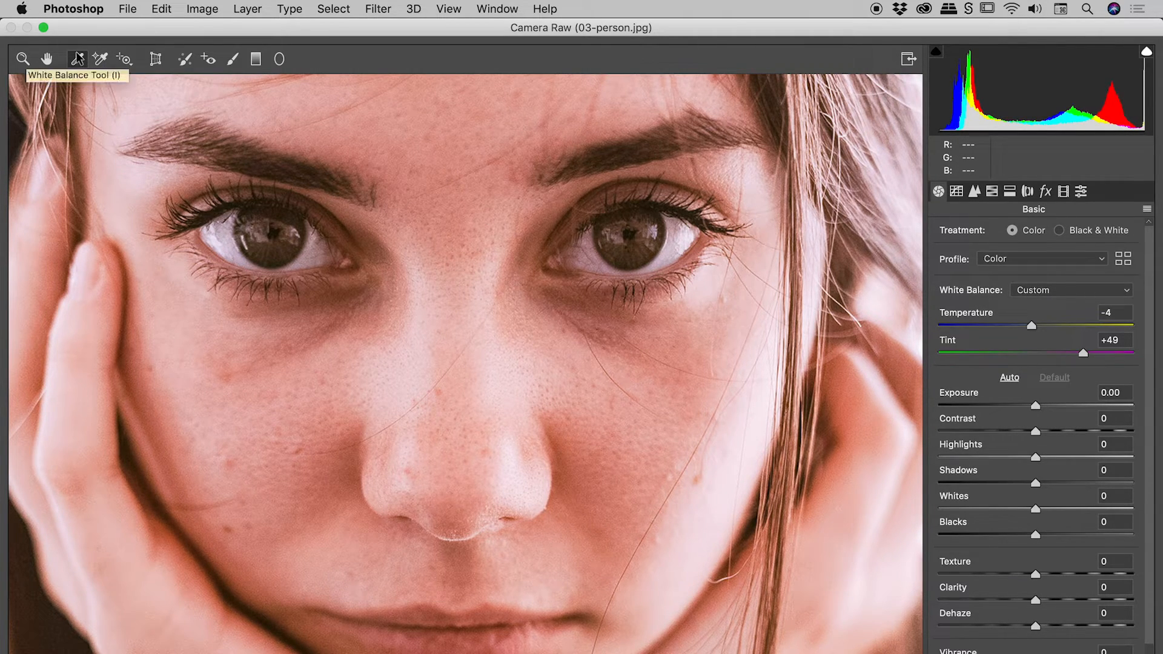
{"action": "left_click", "coordinate": [669, 250]}
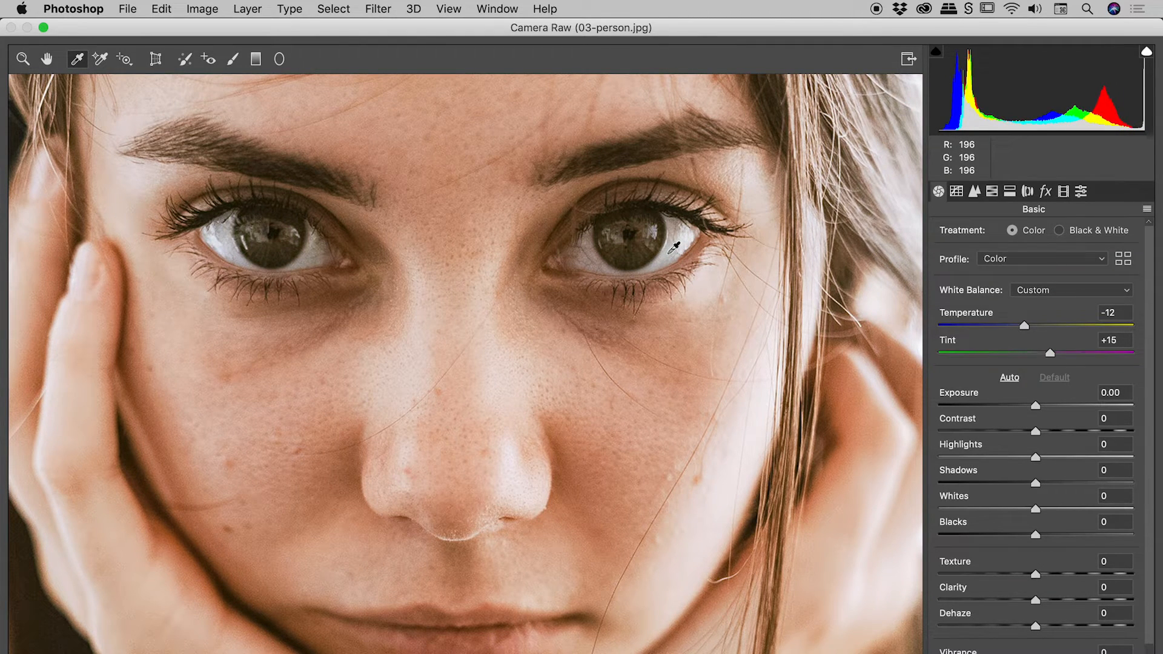
Cool the portrait by setting Temperature to -22, and apply the Camera Raw filter
{"action": "key", "text": "super+0"}
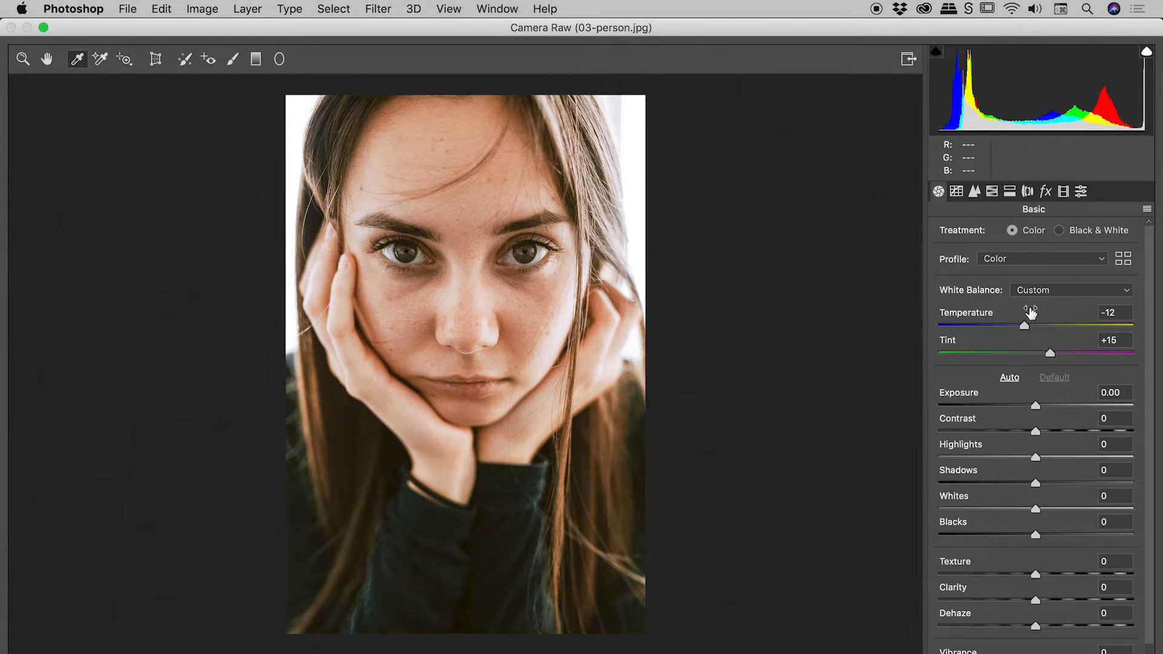
{"action": "left_click_drag", "start_coordinate": [1024, 328], "coordinate": [1016, 327]}
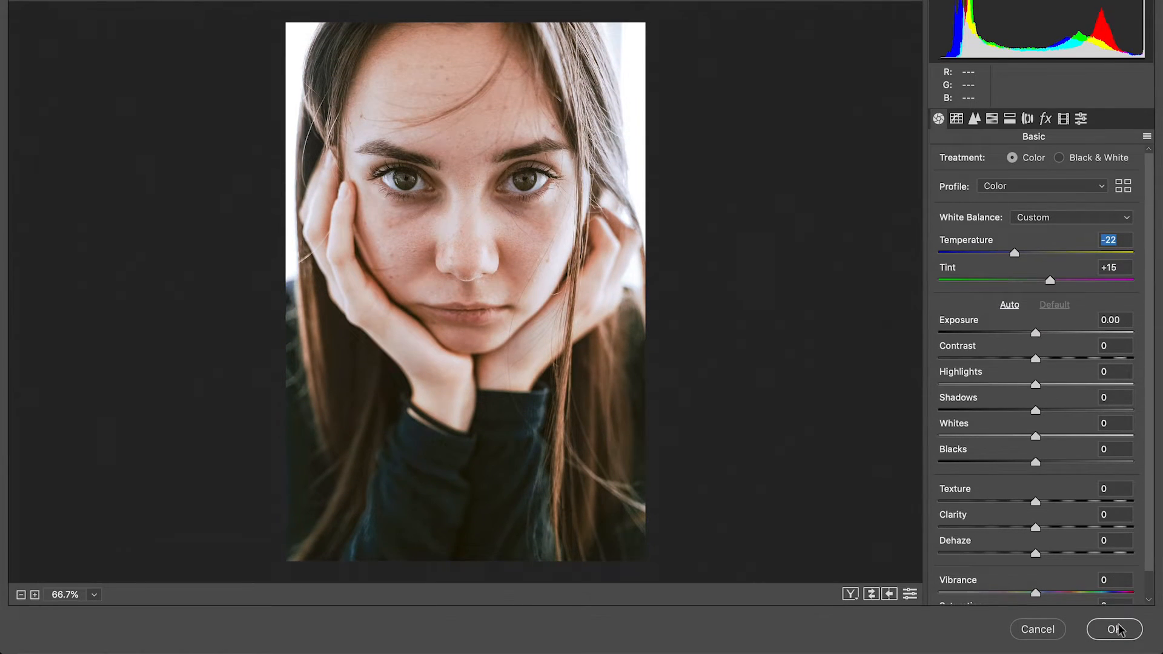
{"action": "left_click", "coordinate": [1117, 630]}
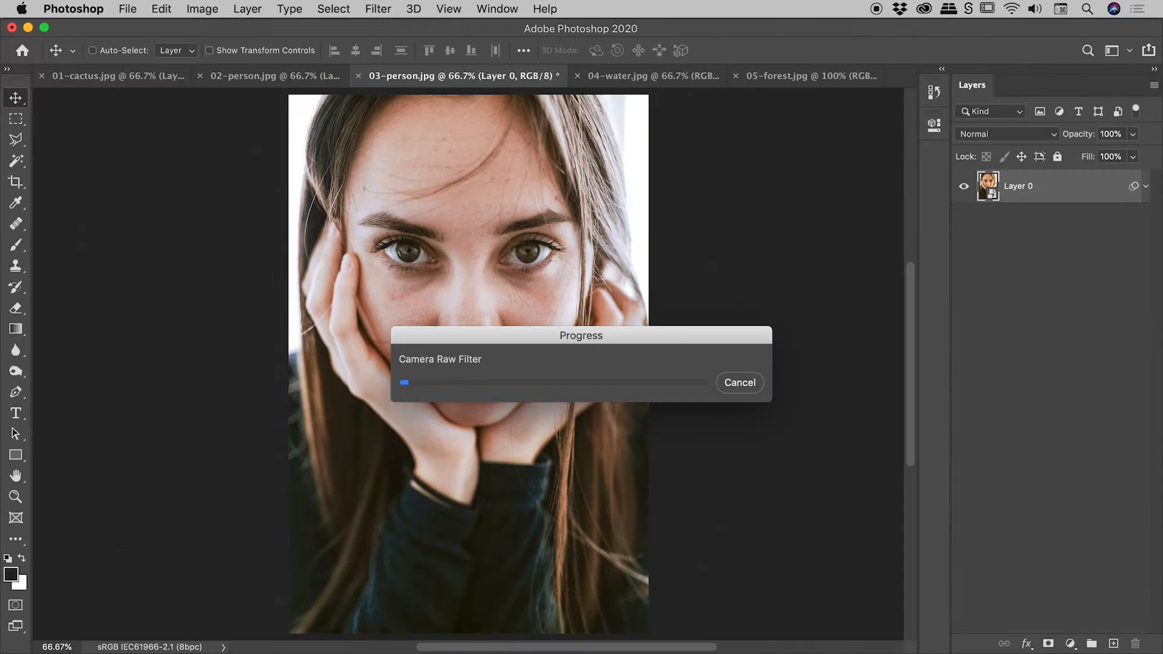
In 04-water.jpg, convert the Background layer to a smart object and open the Camera Raw filter for it
{"action": "left_click", "coordinate": [629, 79]}
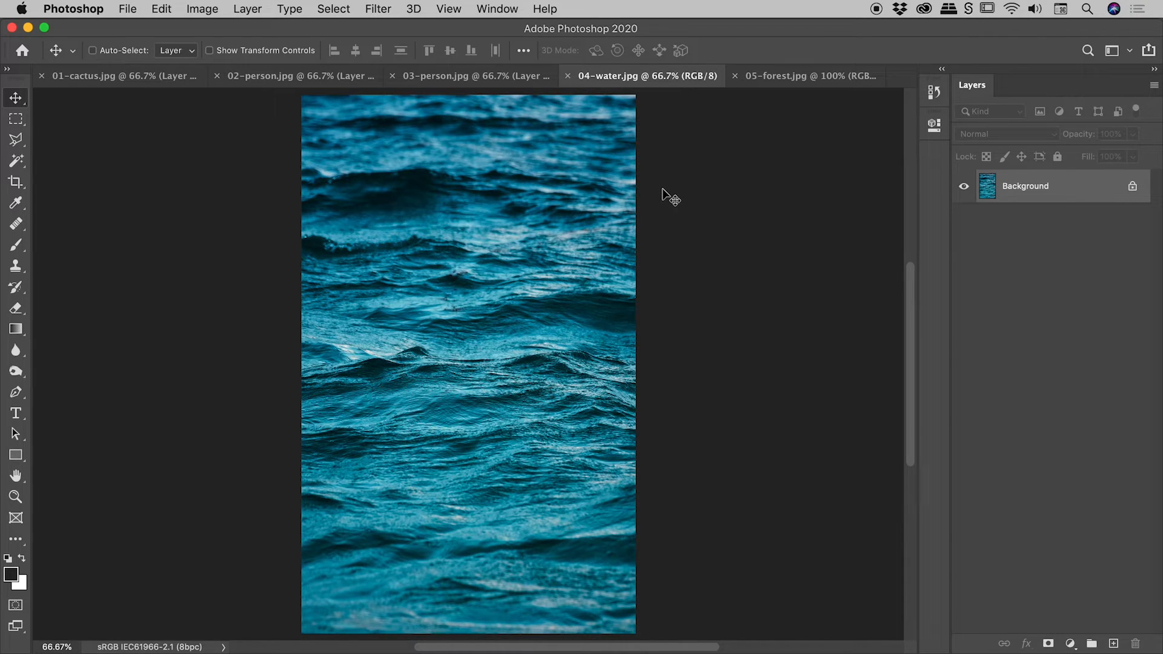
{"action": "right_click", "coordinate": [1071, 184]}
{"action": "left_click", "coordinate": [1017, 285]}
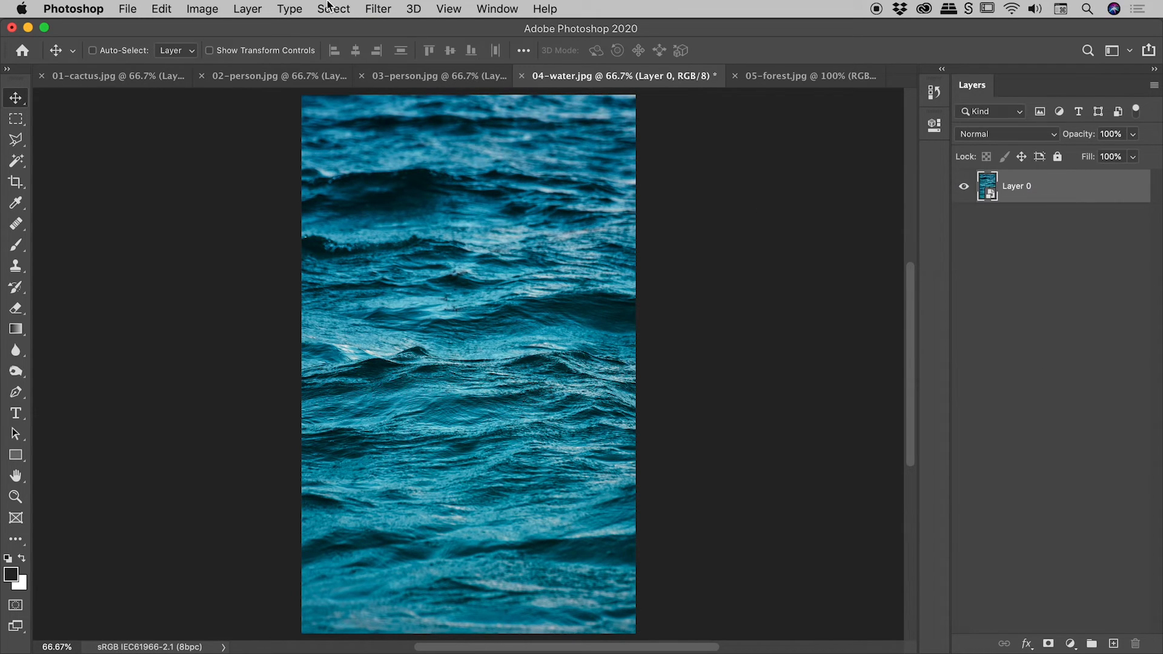
{"action": "left_click", "coordinate": [378, 8]}
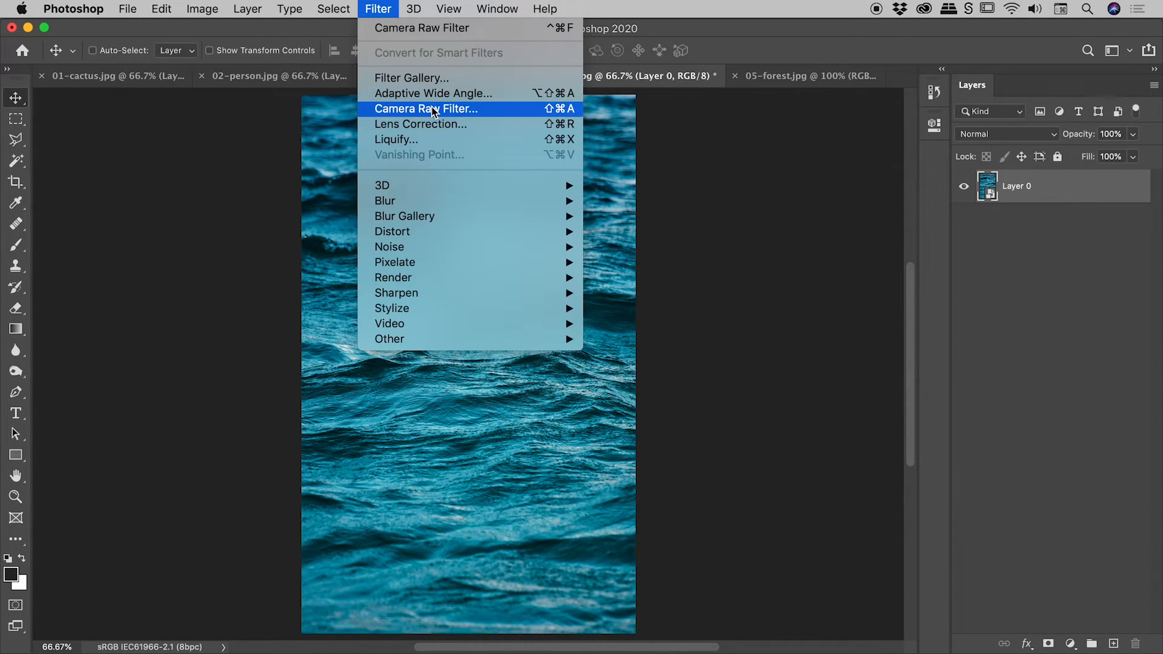
{"action": "left_click", "coordinate": [433, 110]}
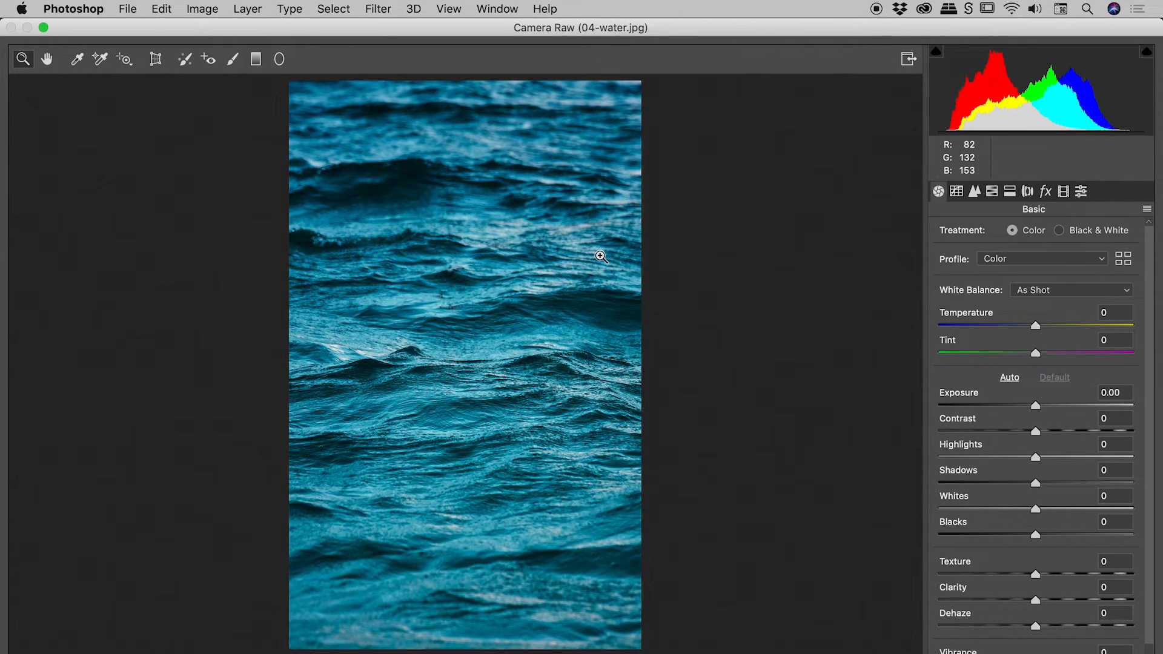
Try the Auto white balance on the water photo, and return it to As Shot
{"action": "left_click", "coordinate": [1077, 293]}
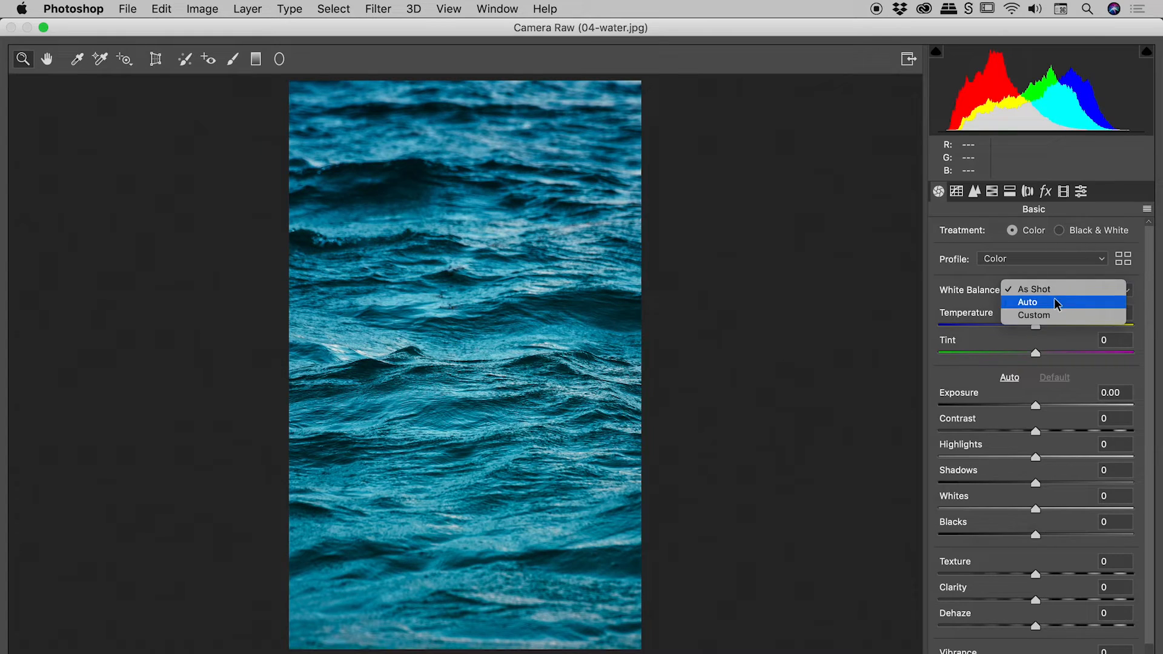
{"action": "left_click", "coordinate": [1028, 302]}
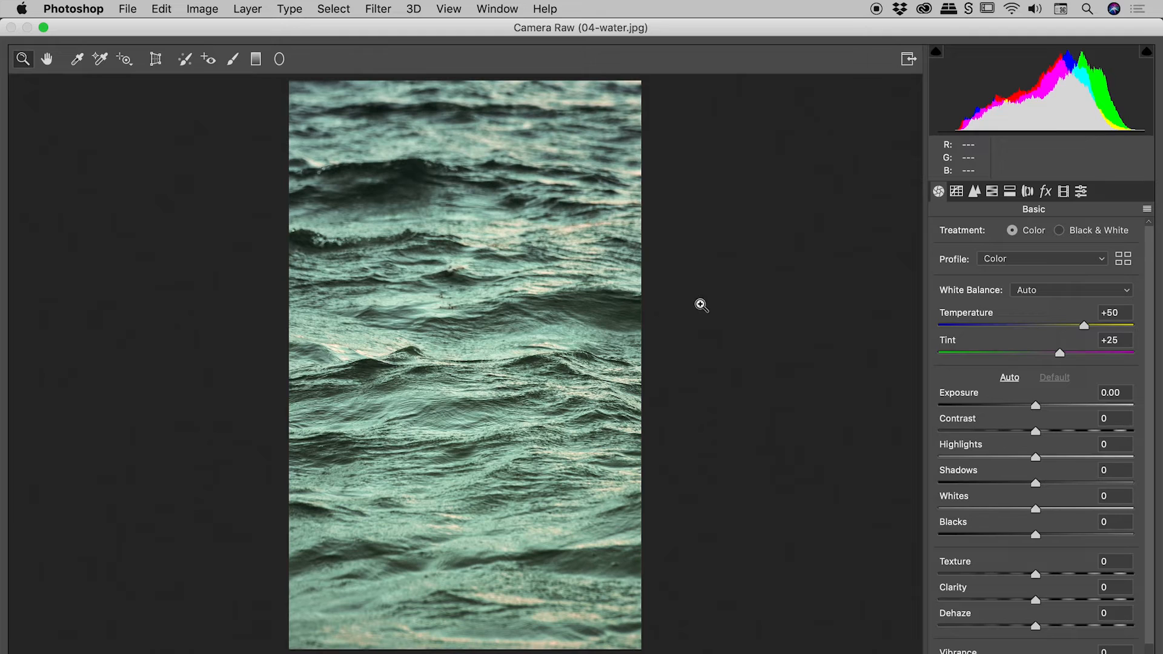
{"action": "left_click", "coordinate": [79, 59]}
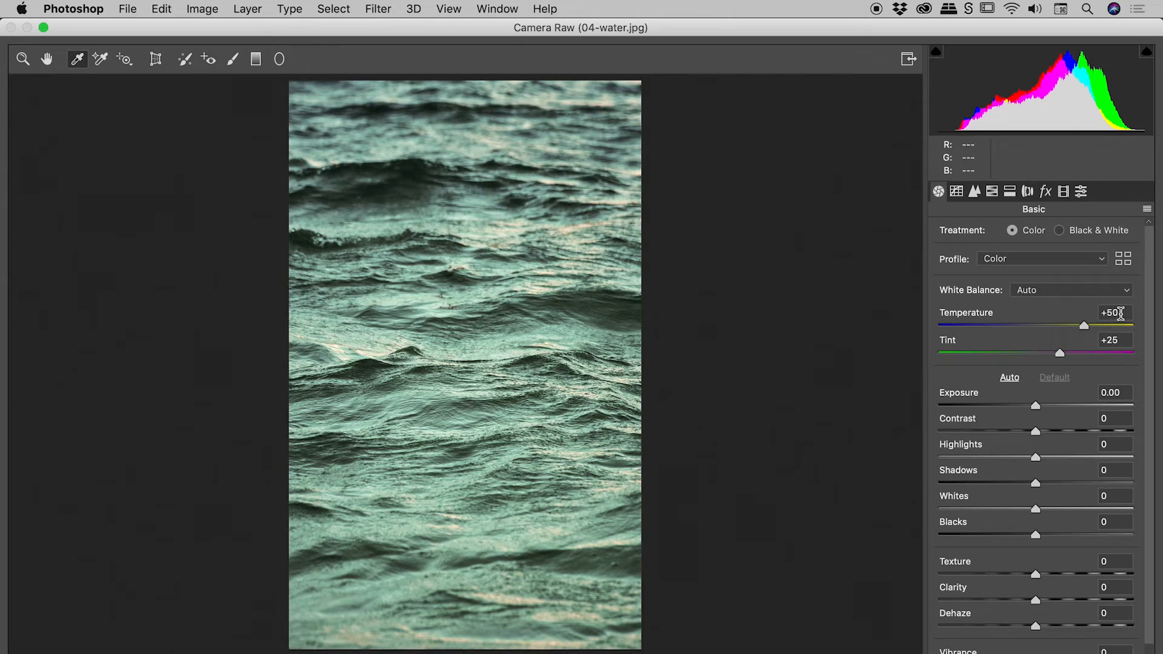
{"action": "left_click", "coordinate": [1060, 293]}
{"action": "left_click", "coordinate": [1030, 274]}
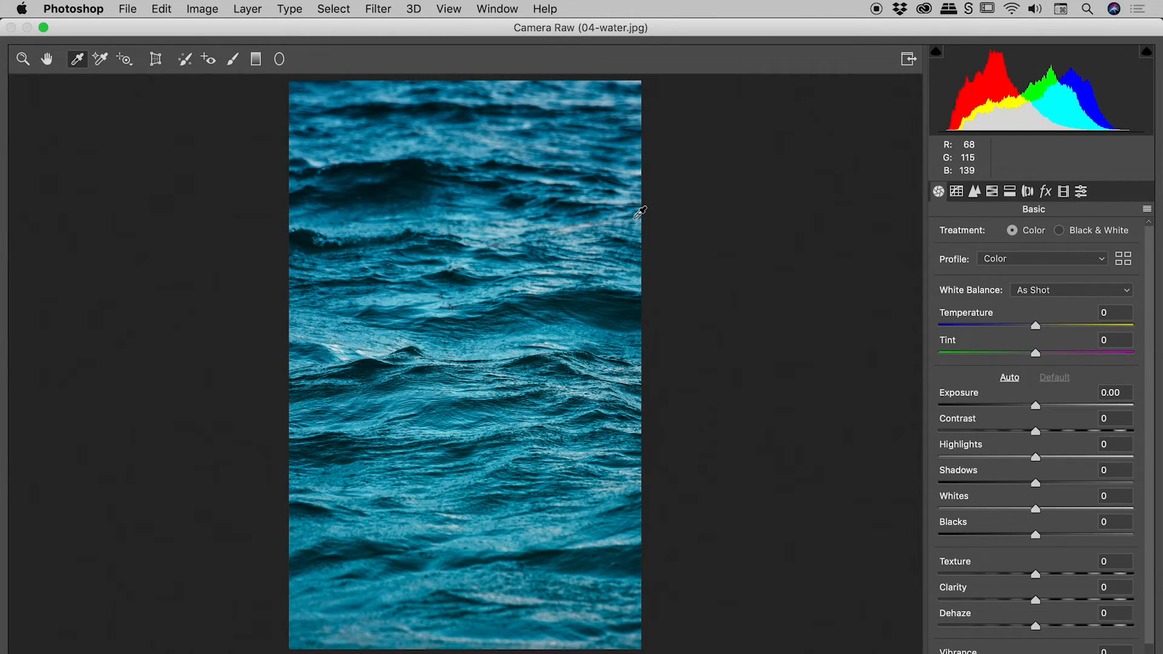
Give the water a muted blue look by setting Temperature to -57 and Saturation to -56
{"action": "left_click_drag", "start_coordinate": [1035, 325], "coordinate": [979, 324]}
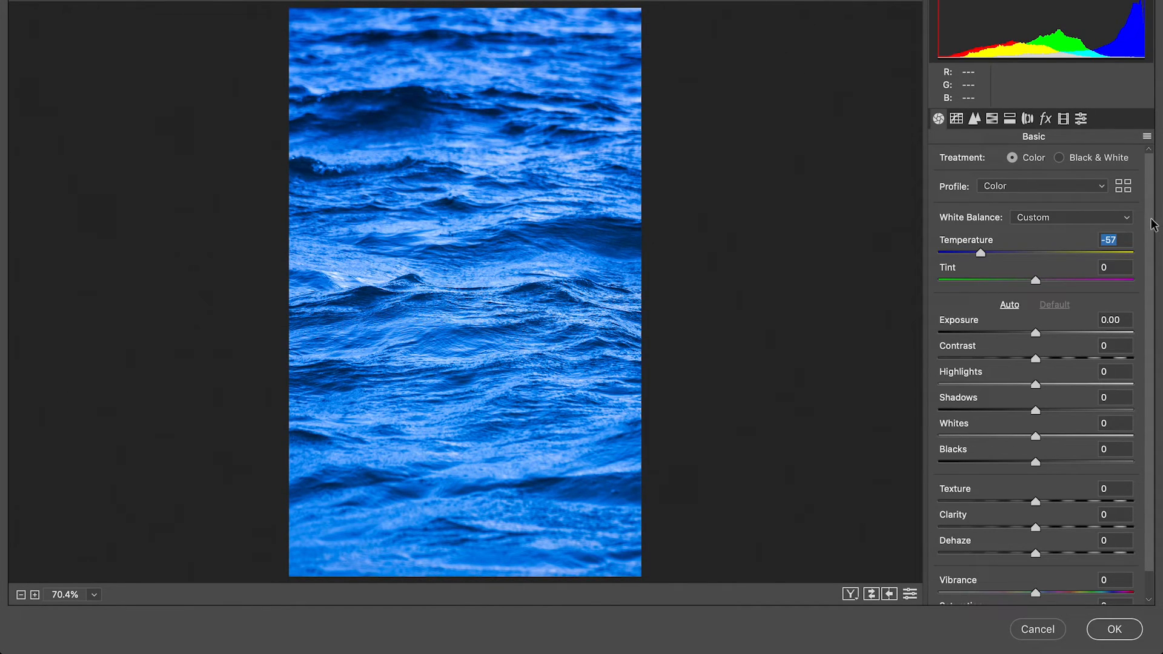
{"action": "scroll", "coordinate": [1150, 233], "scroll_direction": "down", "scroll_amount": 2}
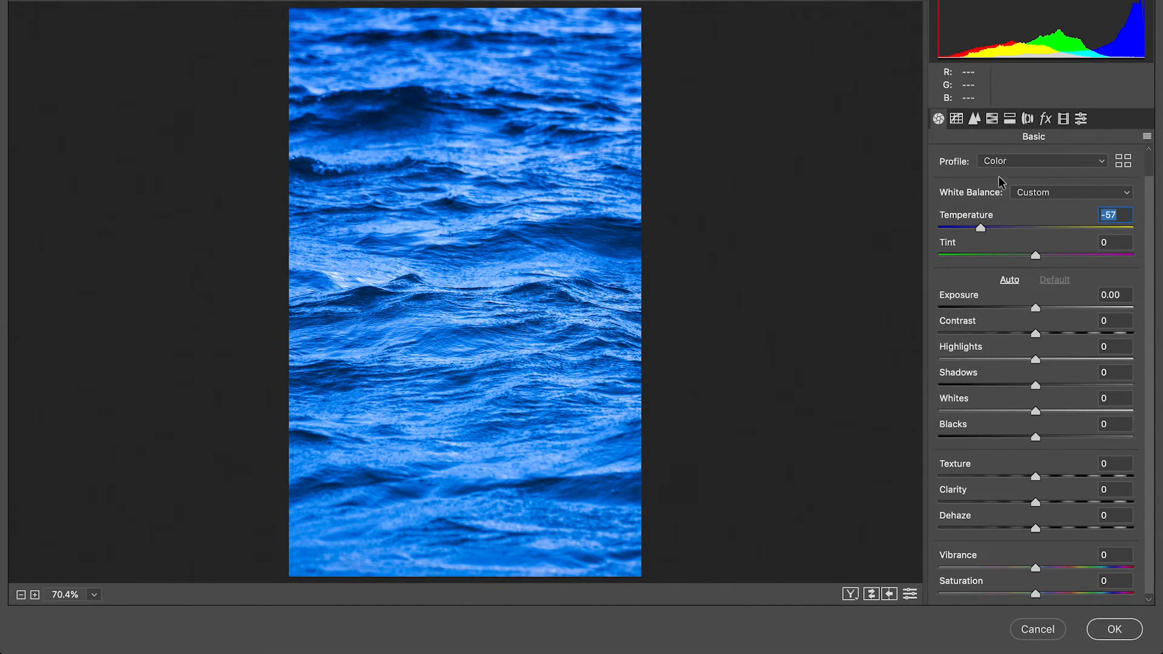
{"action": "scroll", "coordinate": [1152, 284], "scroll_direction": "down", "scroll_amount": 1}
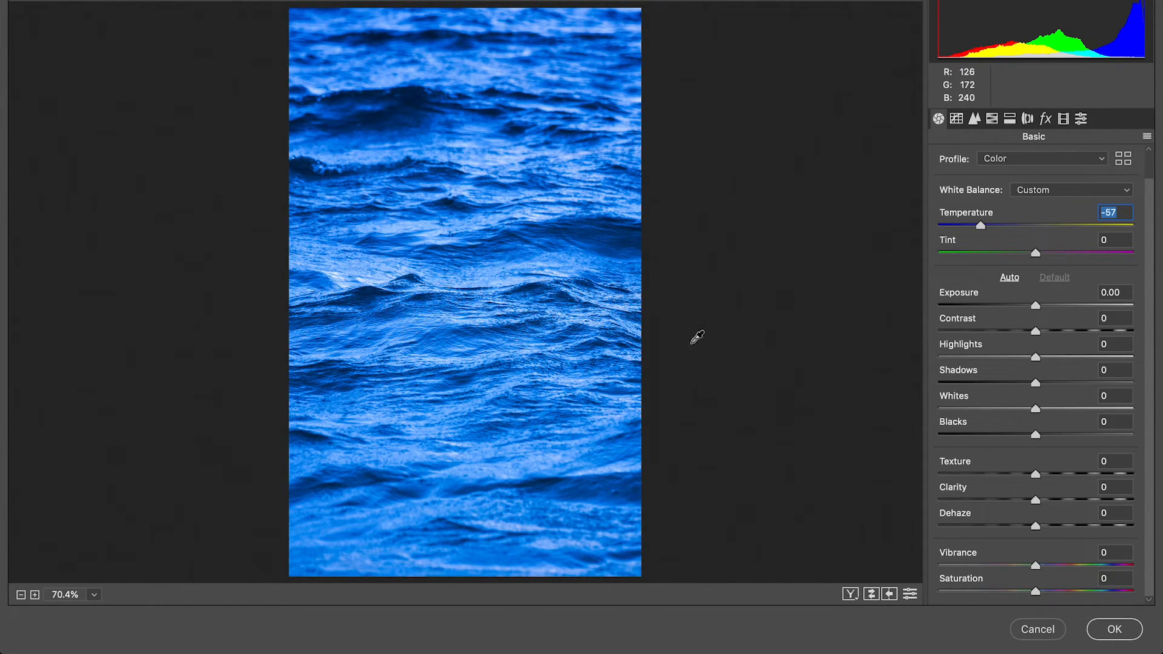
{"action": "left_click_drag", "start_coordinate": [1036, 591], "coordinate": [978, 589]}
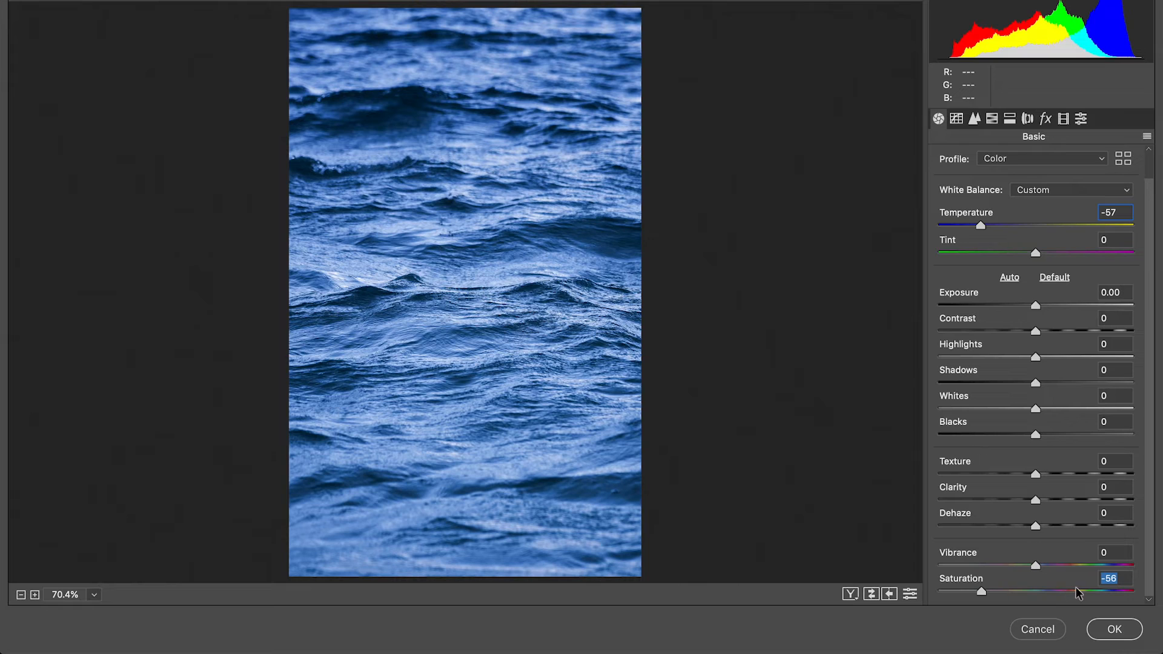
Apply the Camera Raw filter to the water photo, and hide and show the smart filter to compare the result
{"action": "left_click", "coordinate": [1111, 629]}
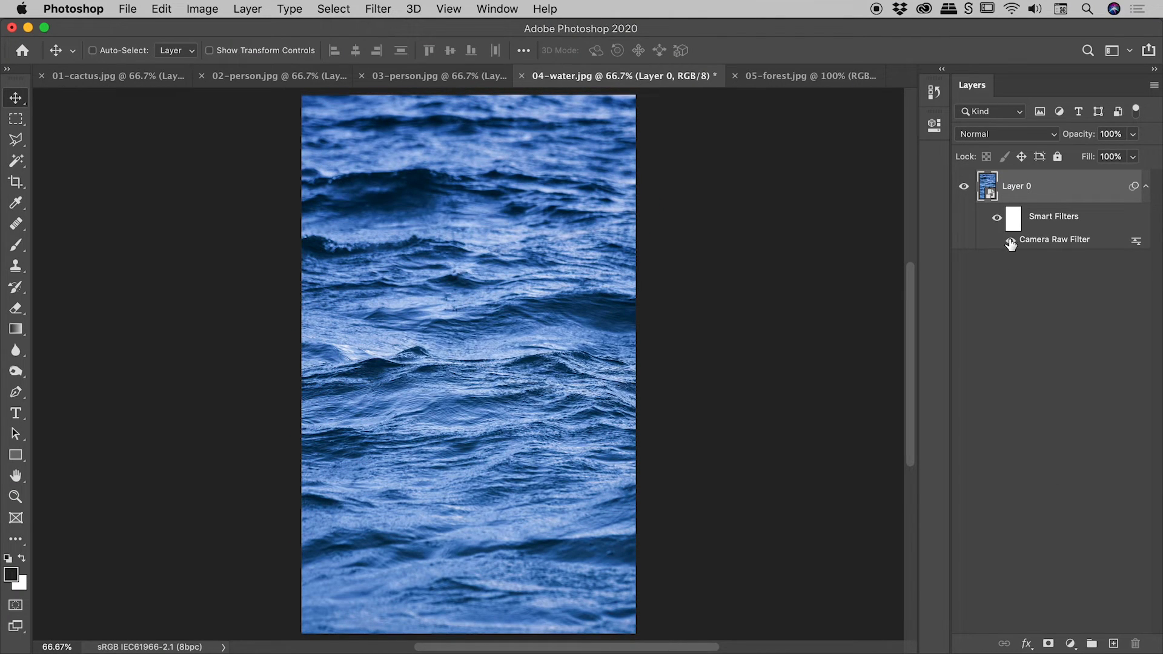
{"action": "left_click", "coordinate": [1011, 240]}
{"action": "left_click", "coordinate": [1010, 240]}
In 05-forest.jpg, convert the Background layer to a smart object and open the Camera Raw filter for it
{"action": "left_click", "coordinate": [784, 78]}
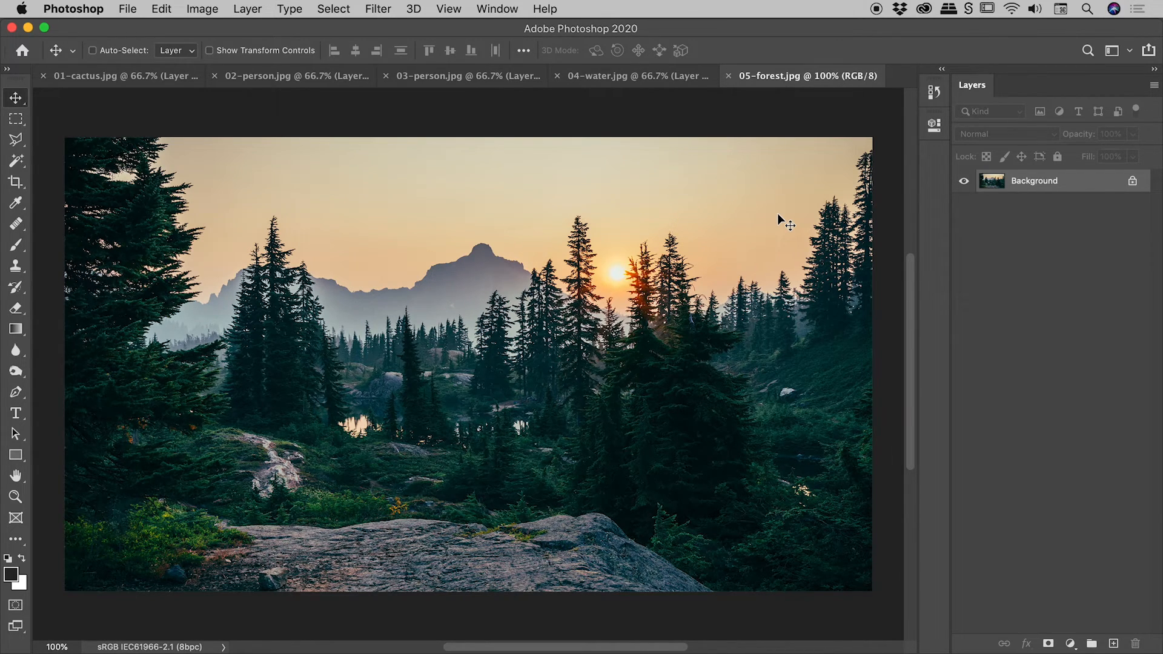
{"action": "right_click", "coordinate": [1084, 182]}
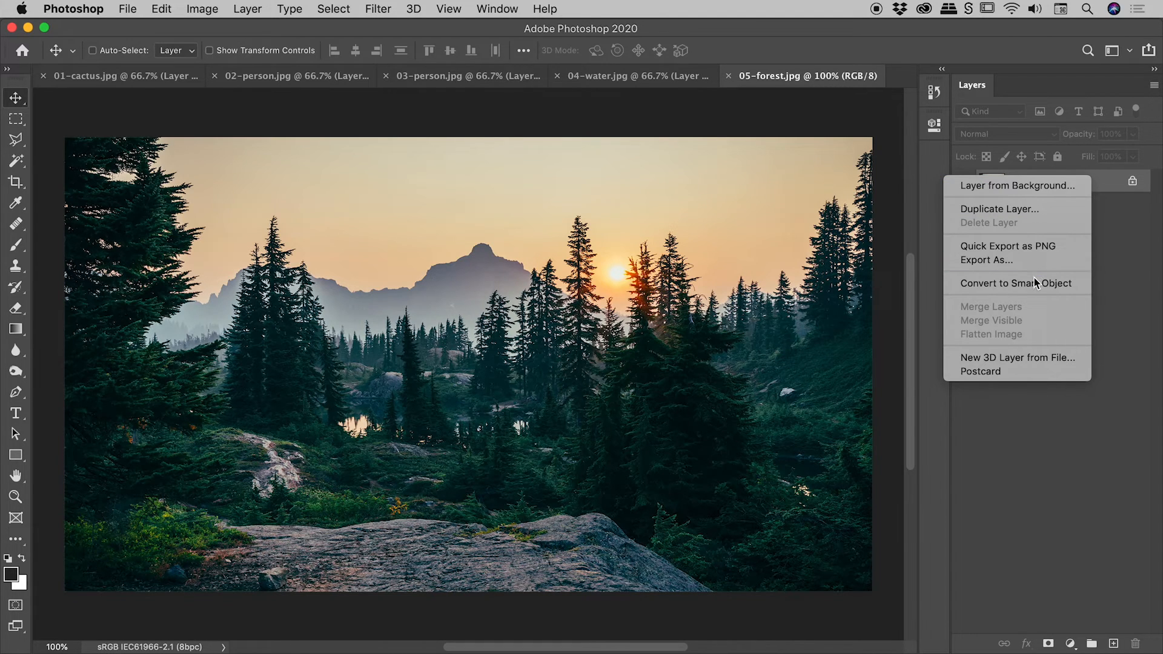
{"action": "left_click", "coordinate": [1018, 283]}
{"action": "left_click", "coordinate": [362, 5]}
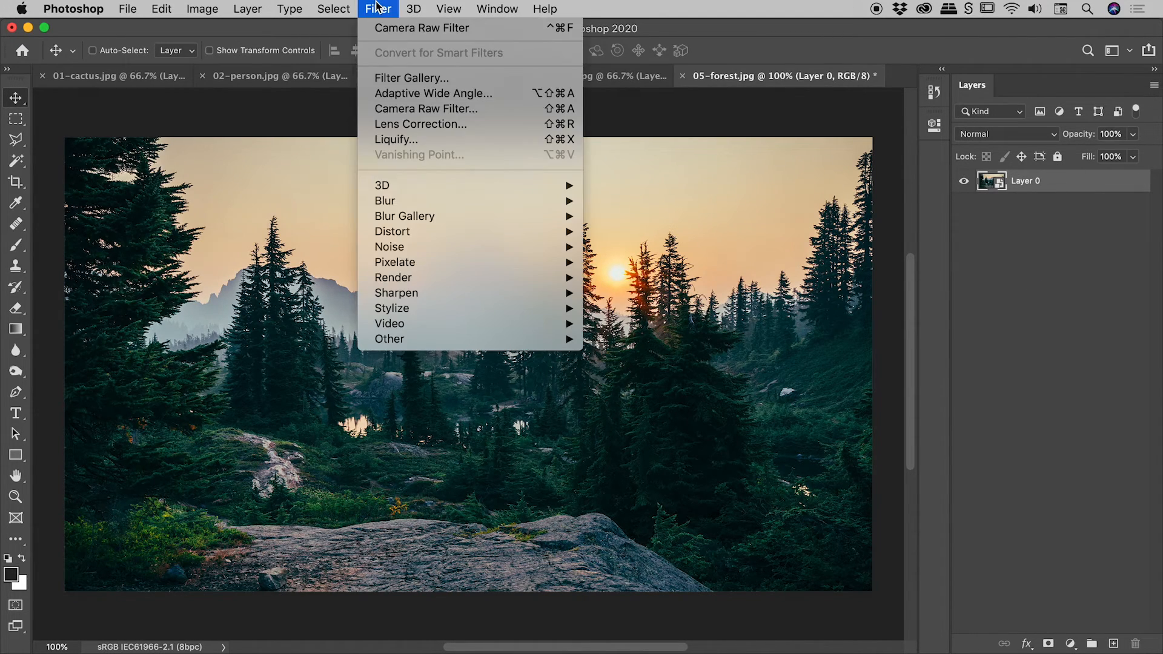
{"action": "left_click", "coordinate": [413, 110]}
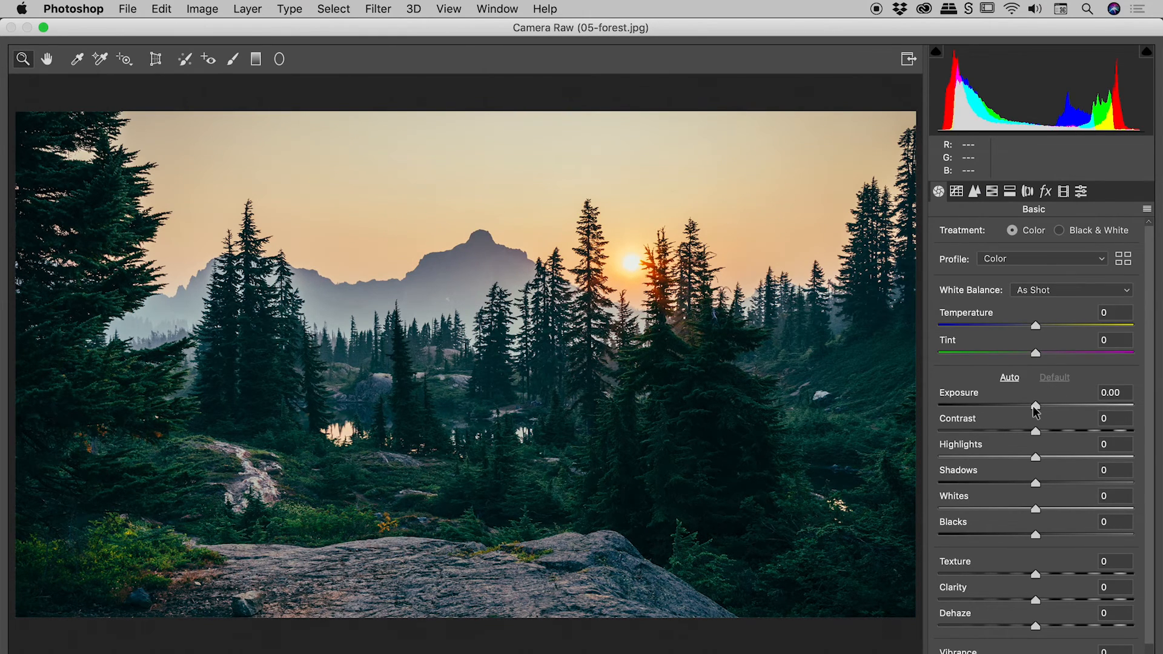
Darken and warm the forest sunset with Exposure -1.85, Contrast +63, Shadows -61, Blacks -59, Temperature +47 and Tint +33
{"action": "left_click_drag", "start_coordinate": [1035, 405], "coordinate": [1095, 432]}
{"action": "left_click_drag", "start_coordinate": [1035, 534], "coordinate": [977, 535]}
{"action": "left_click_drag", "start_coordinate": [1035, 483], "coordinate": [976, 480]}
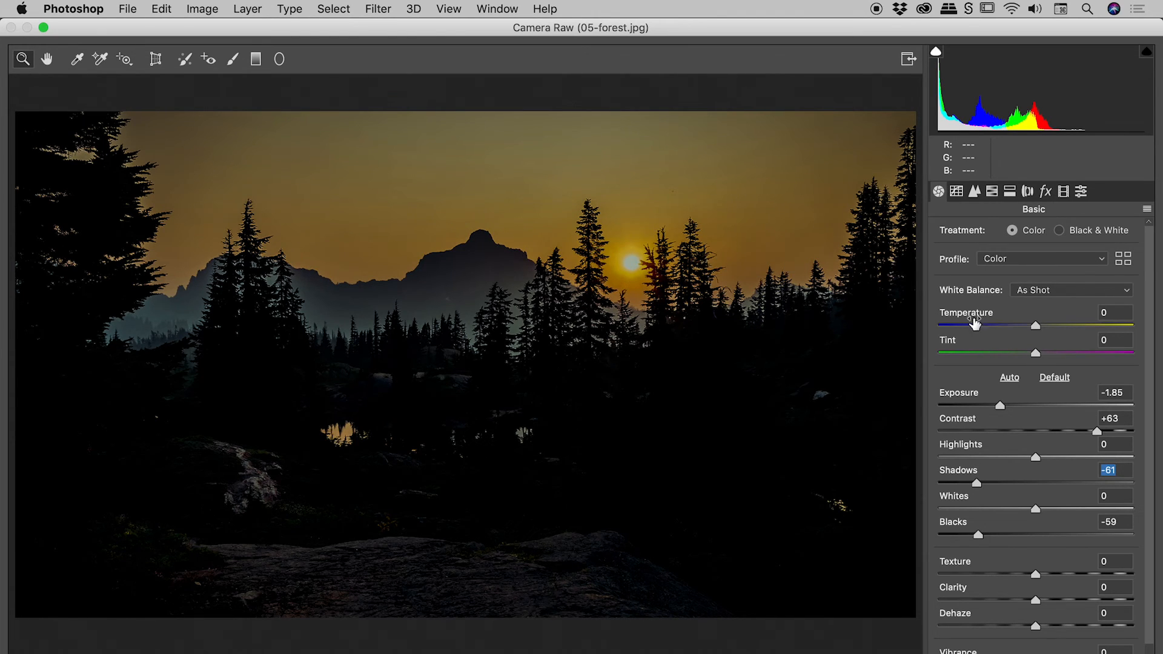
{"action": "left_click_drag", "start_coordinate": [1037, 326], "coordinate": [1066, 352]}
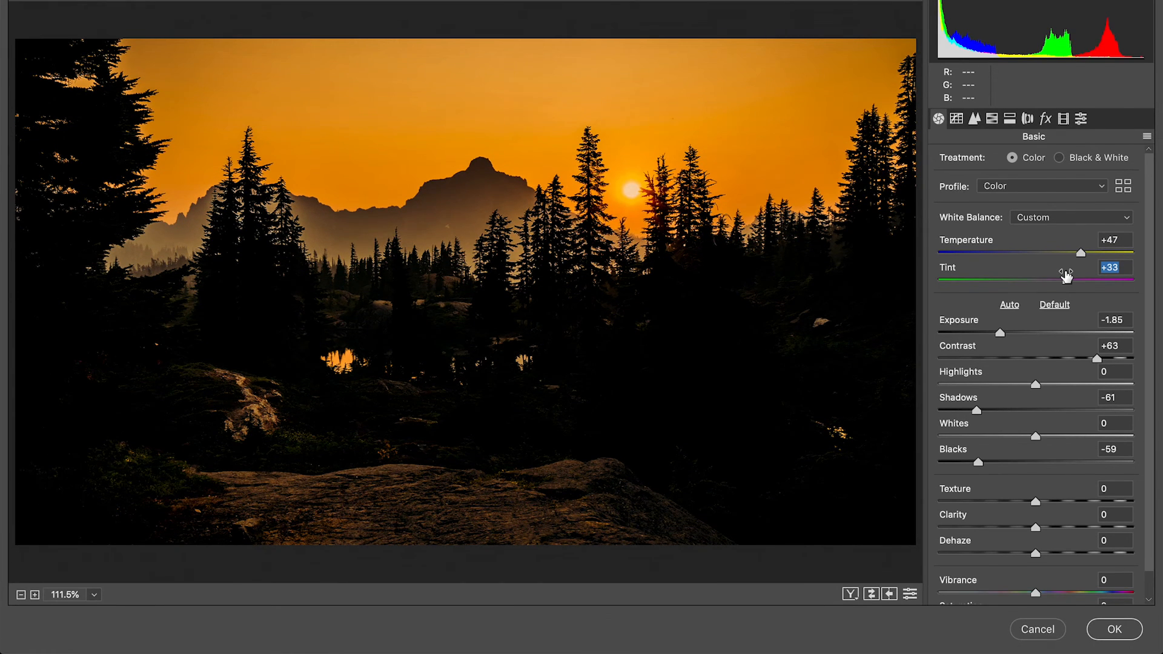
Compare the forest photo's current Basic settings with the defaults twice, and apply the Camera Raw filter
{"action": "left_click", "coordinate": [910, 594]}
{"action": "left_click", "coordinate": [909, 594]}
{"action": "left_click", "coordinate": [909, 594]}
{"action": "left_click", "coordinate": [910, 595]}
{"action": "left_click", "coordinate": [1114, 629]}
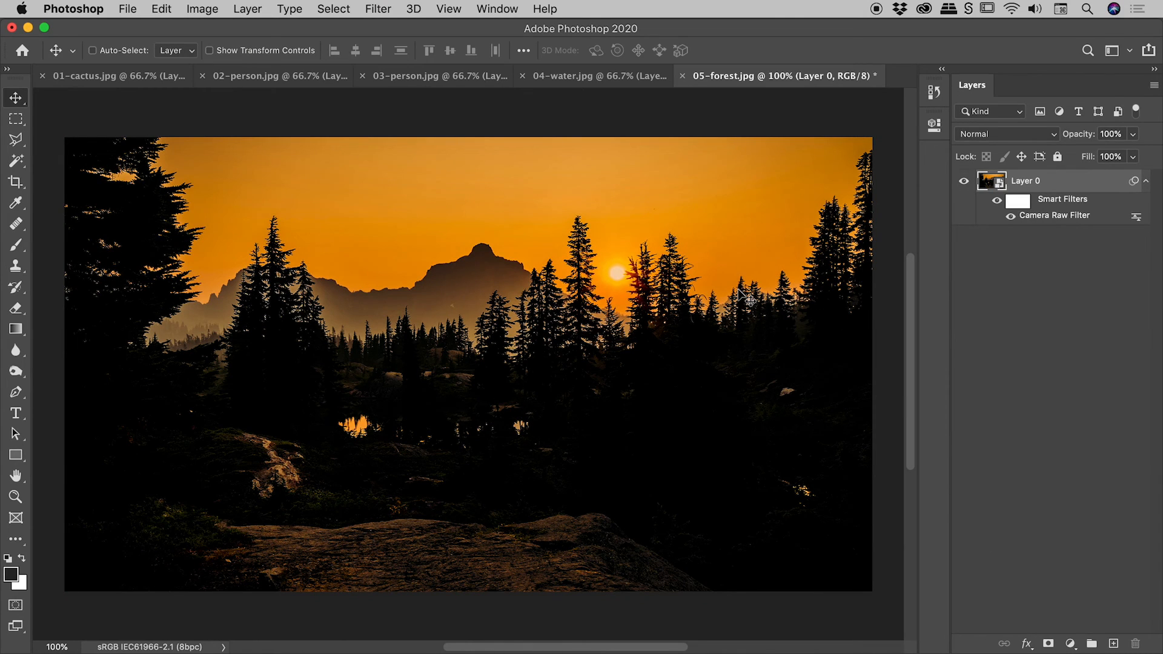